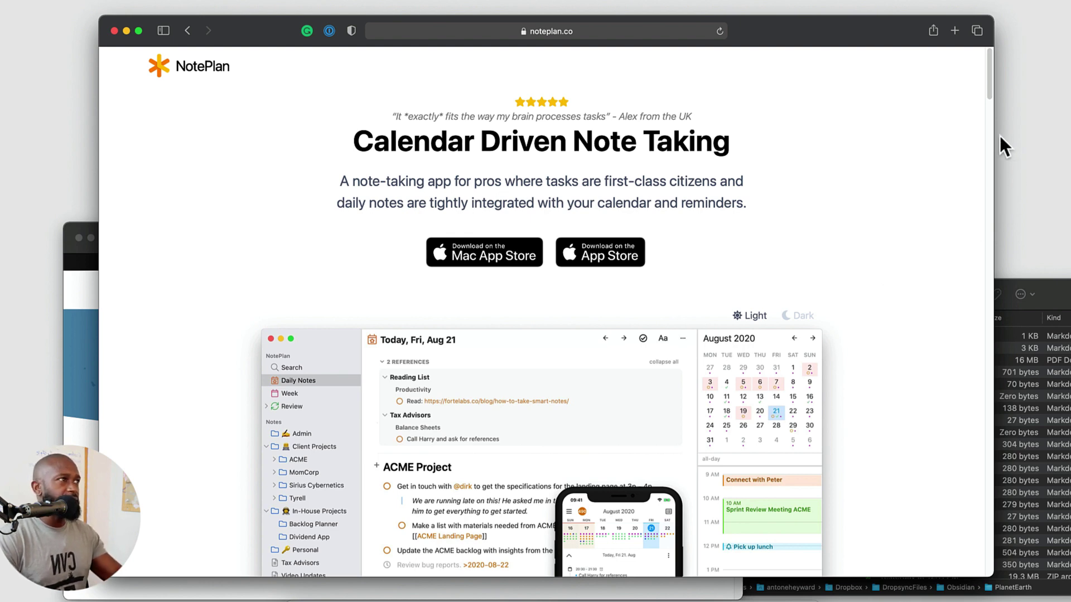
- Scroll down the noteplan.co home page in Safari to read about calendar-driven note taking
drag(988, 94, 993, 115)
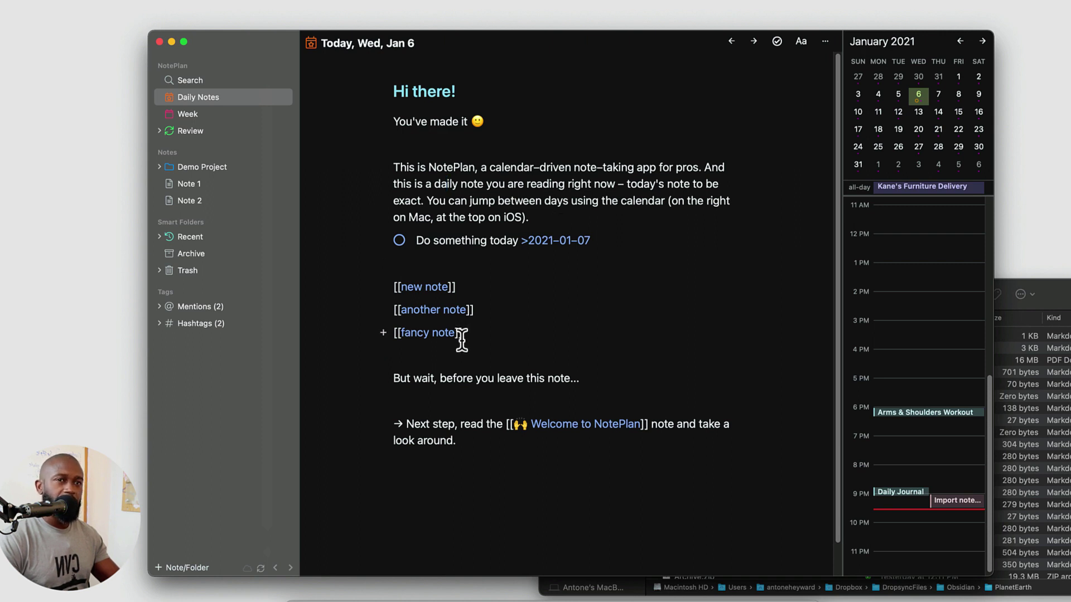
- Expand Demo Project, open the Welcome to NotePlan note and scroll further down it
click(184, 168)
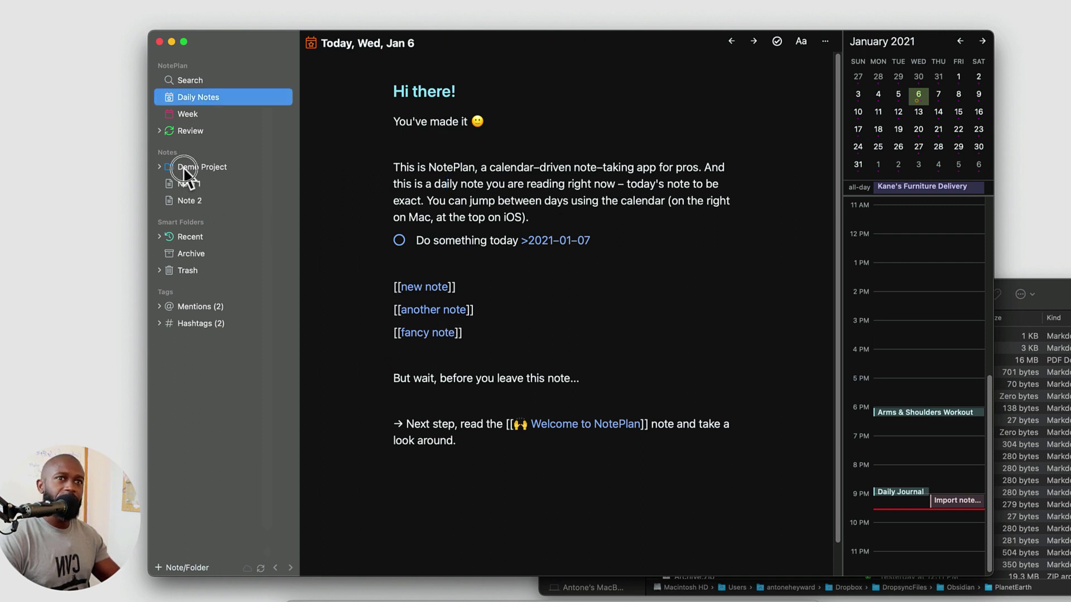
click(159, 167)
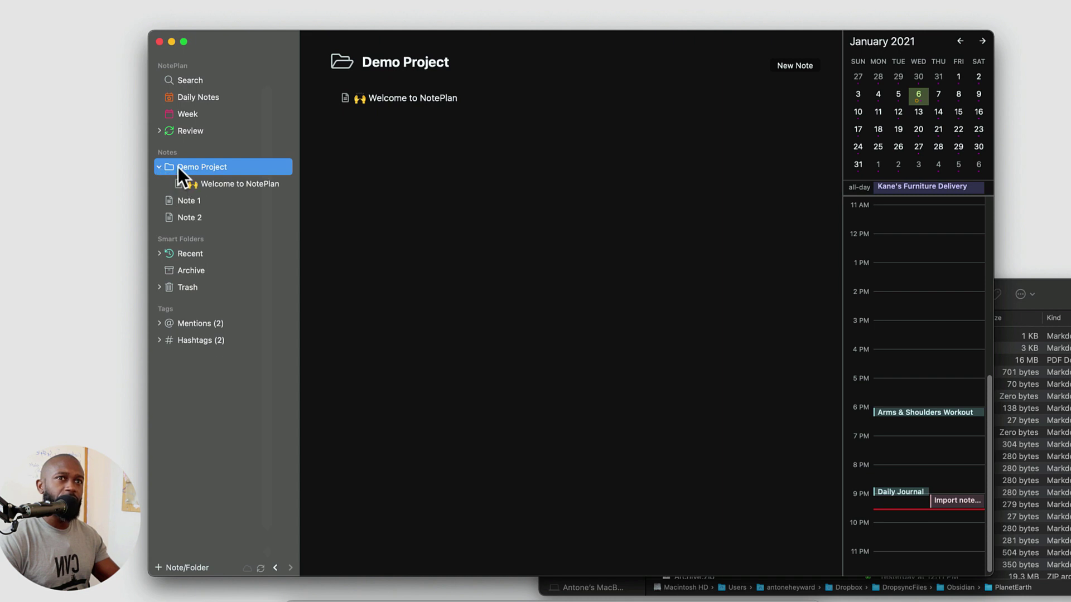
click(186, 186)
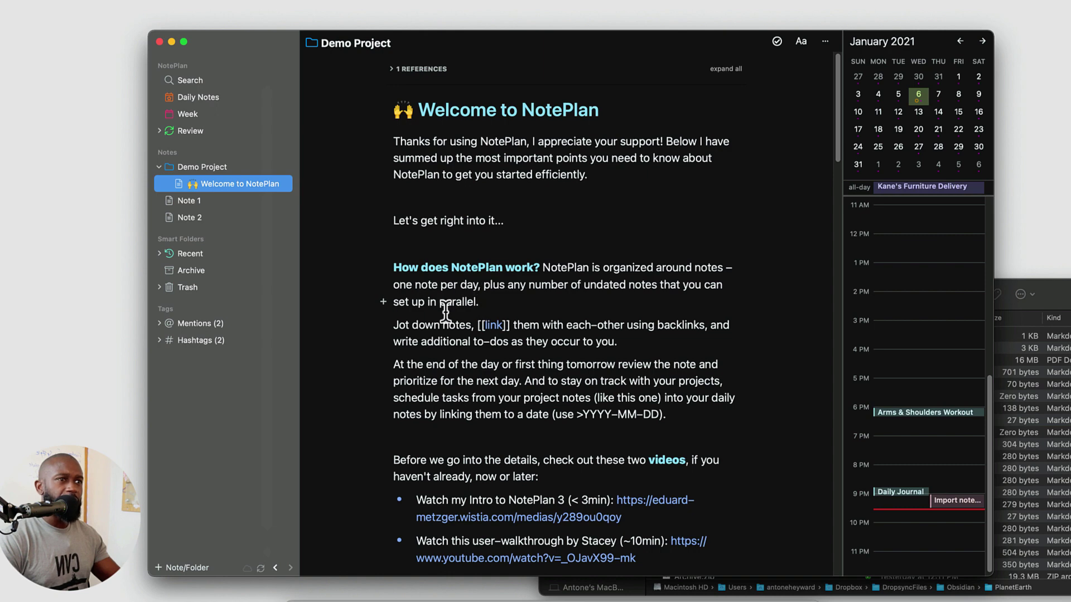
click(837, 92)
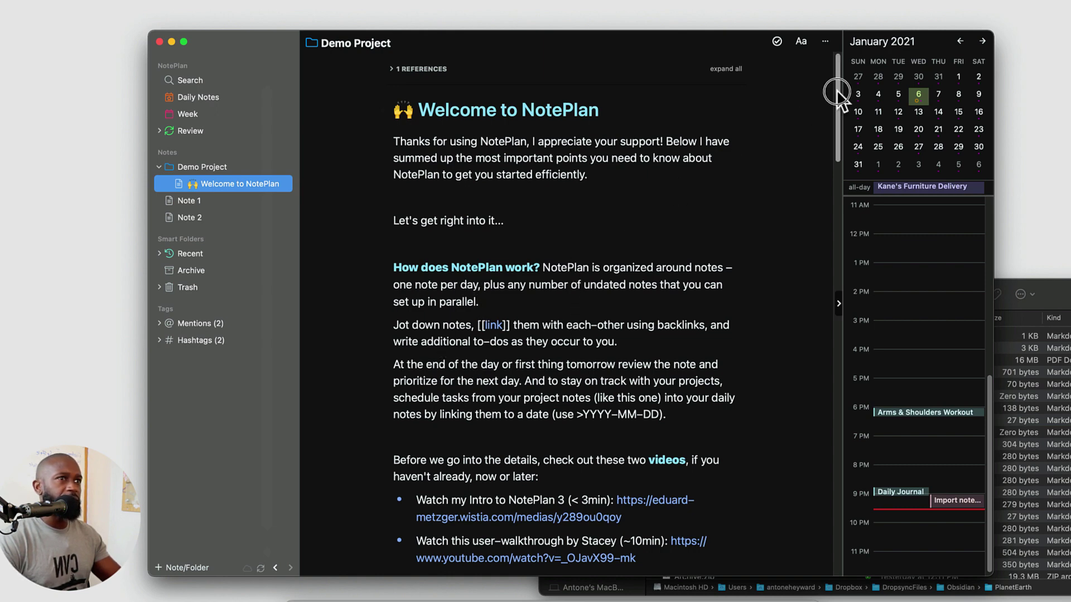
mouse_move(837, 92)
mouse_down()
mouse_move(846, 178)
mouse_move(851, 139)
mouse_move(831, 81)
mouse_up()
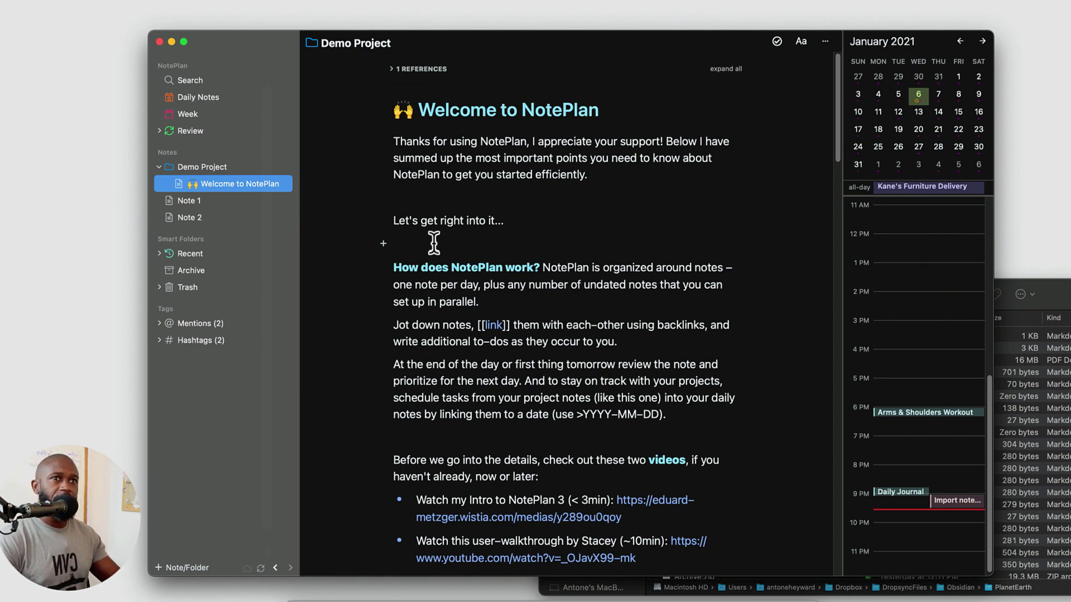
- Add open to-dos 'task 1' and 'task 2' to Note 1
key(Down)
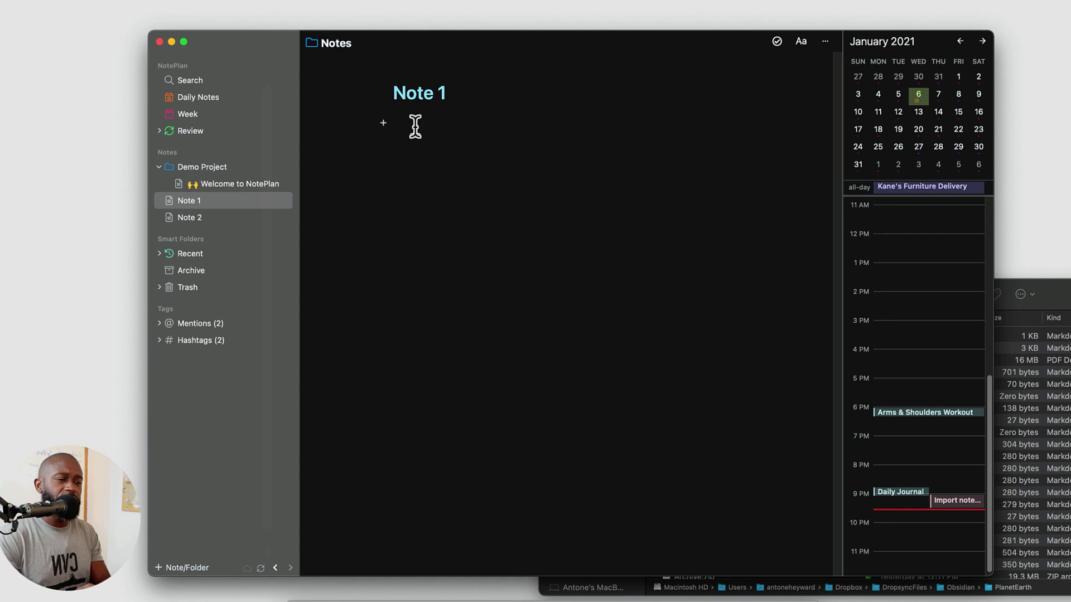
text(* )
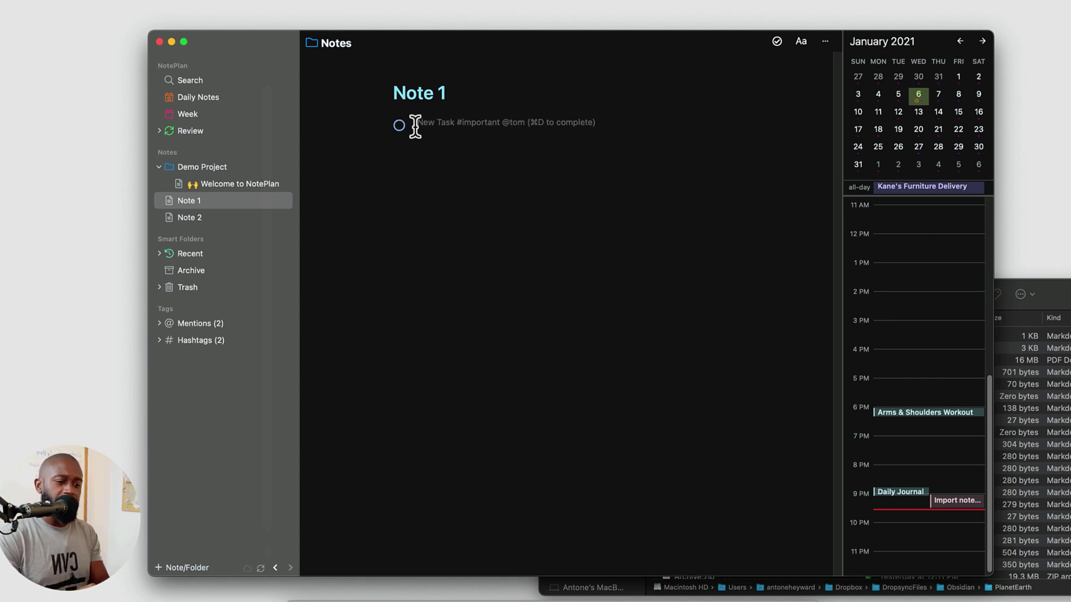
text(task)
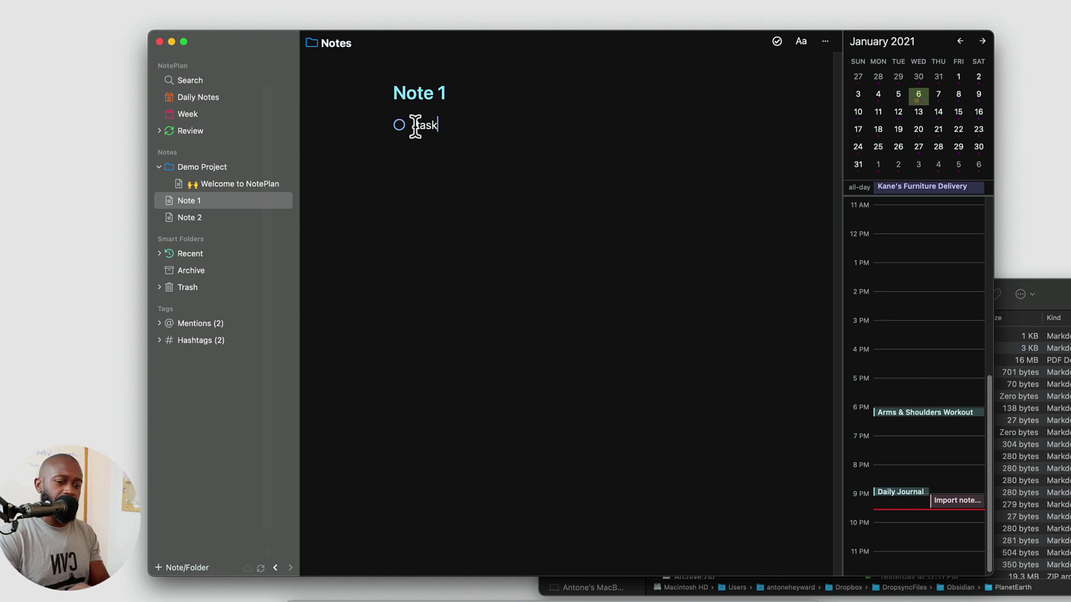
text( 1)
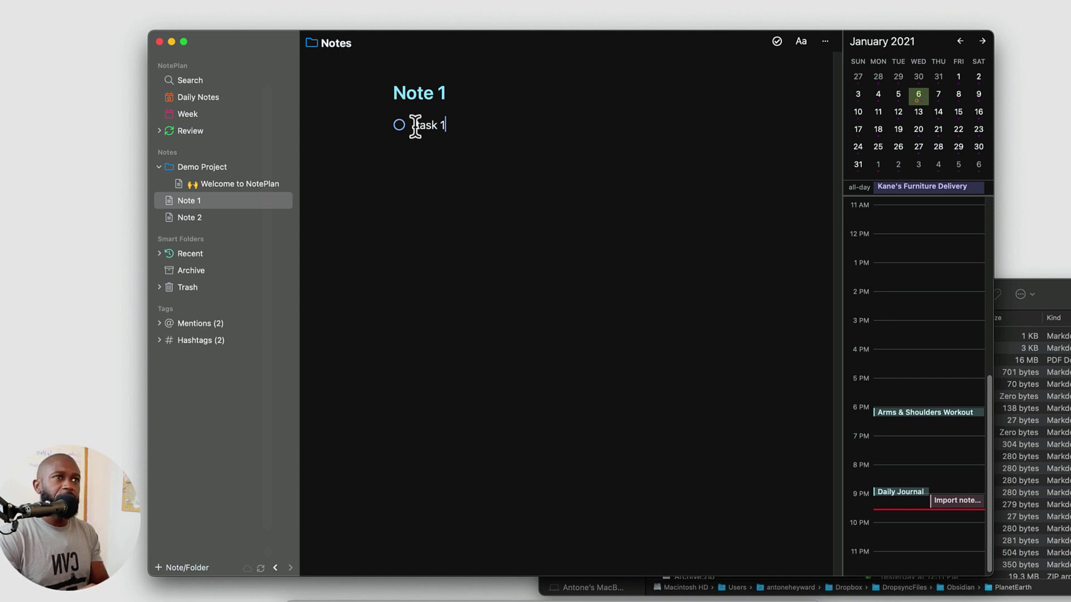
key(Return)
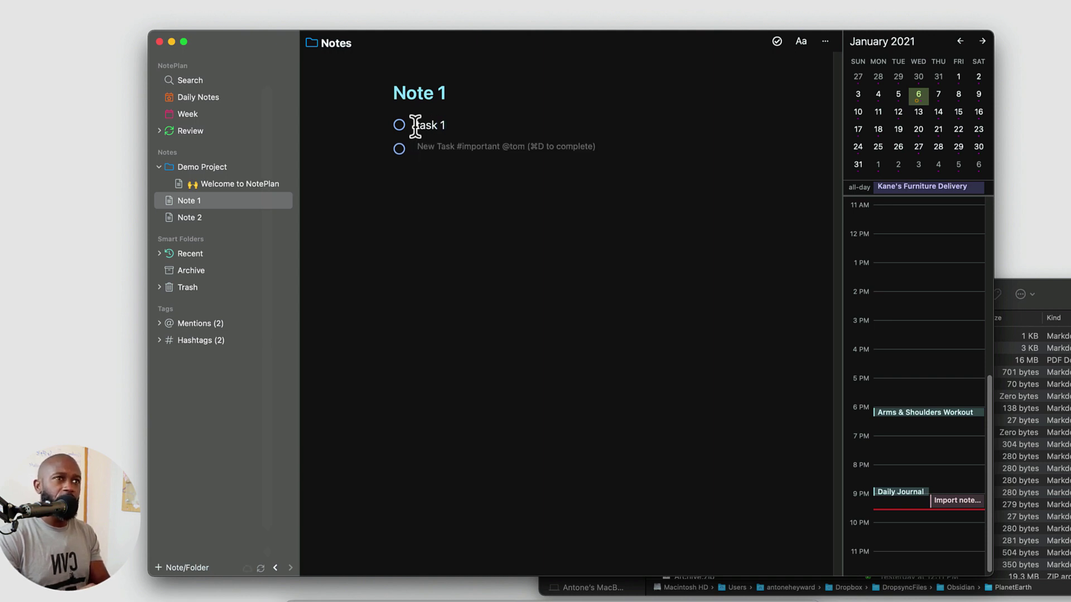
text(task)
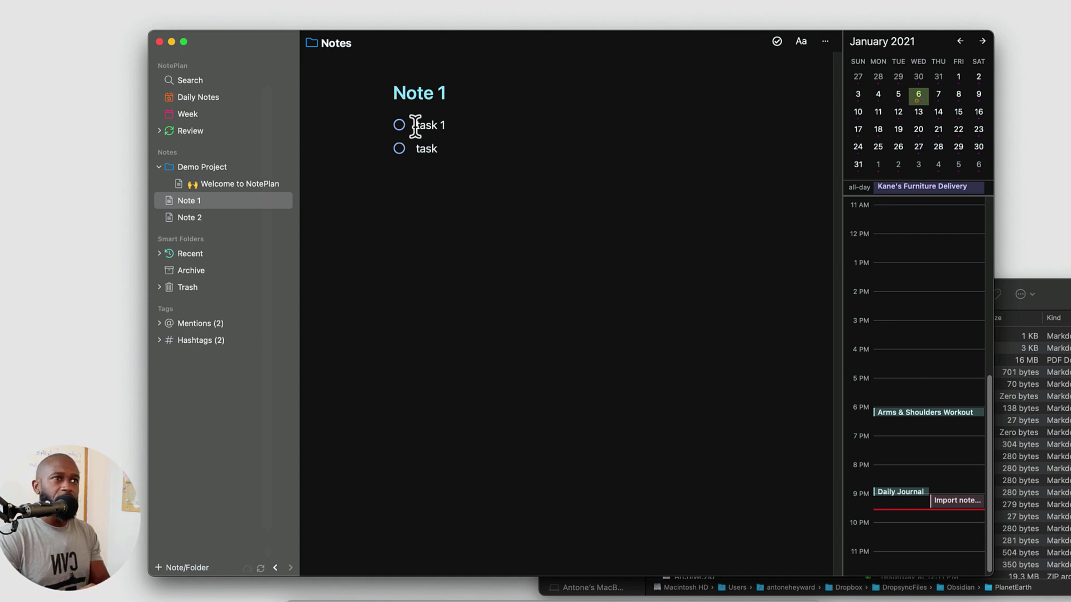
text( 2)
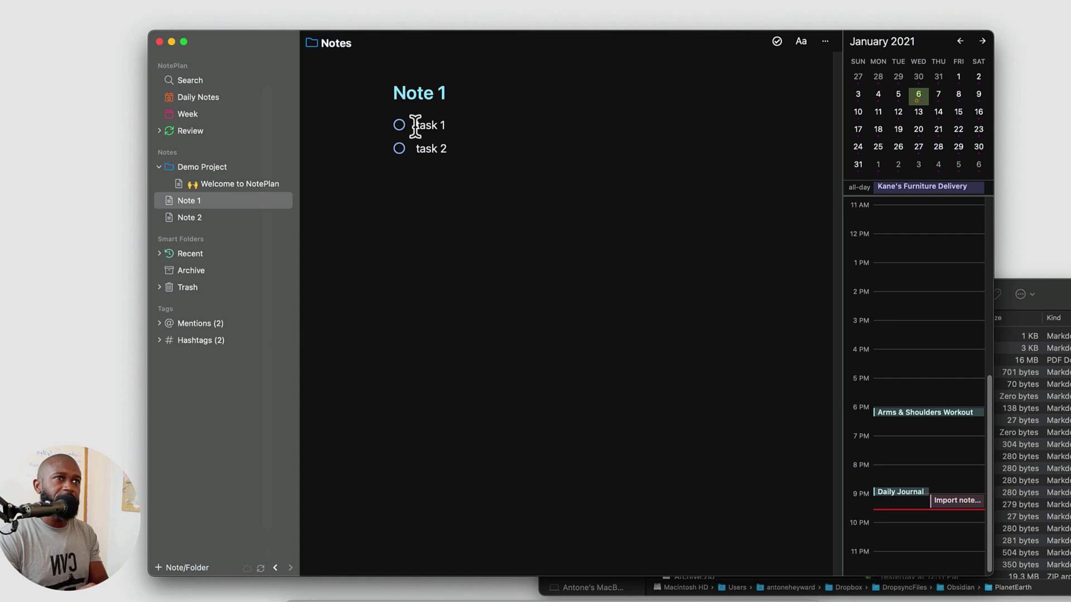
- Look at task 1's scheduling and repeat options, then select both task lines
mouse_move(444, 136)
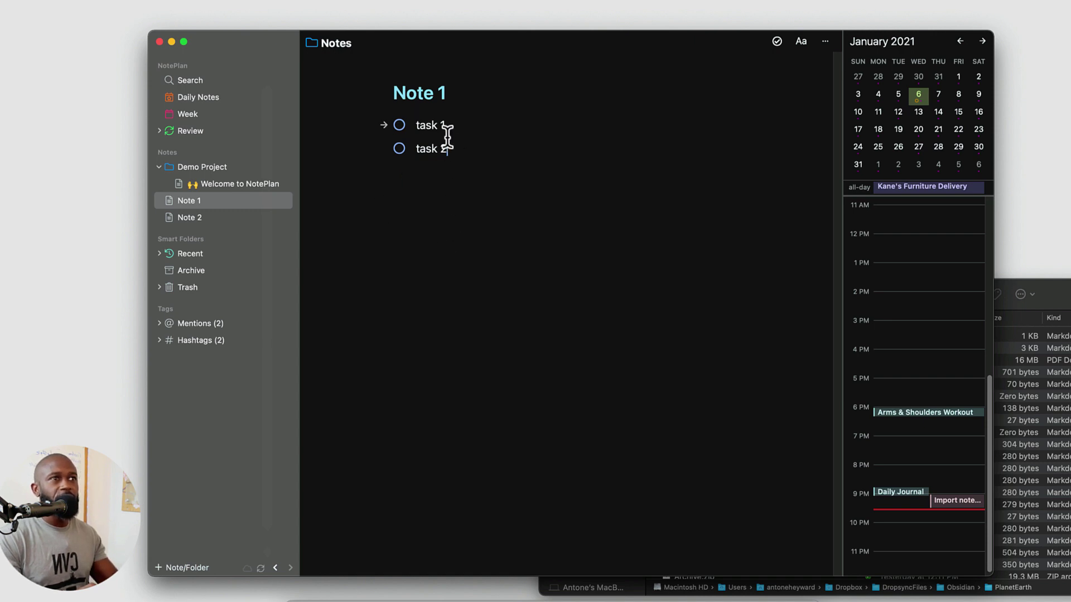
drag(444, 126, 387, 125)
click(432, 126)
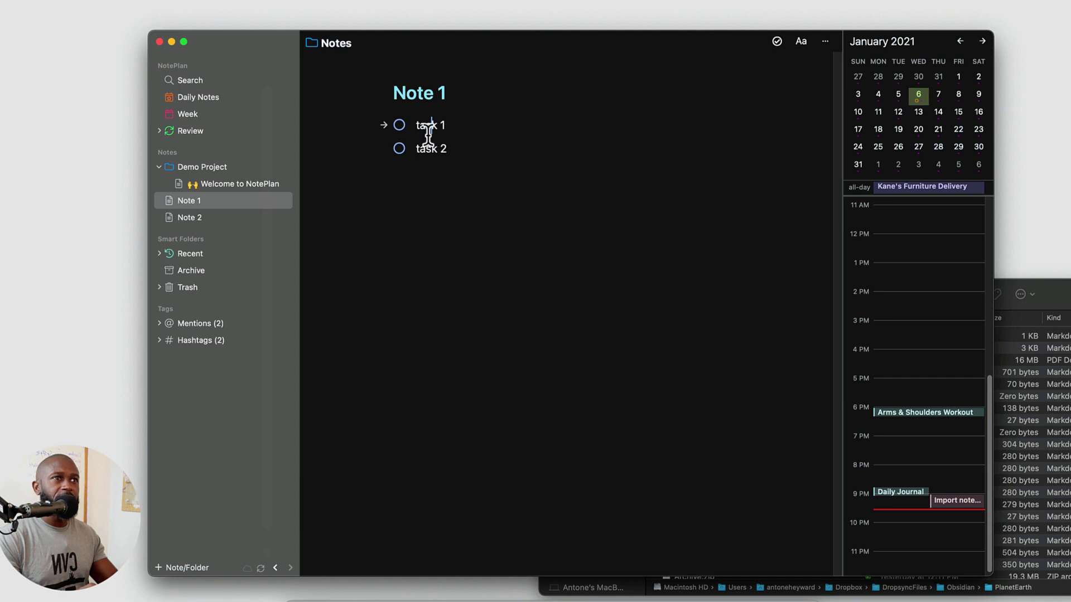
click(385, 125)
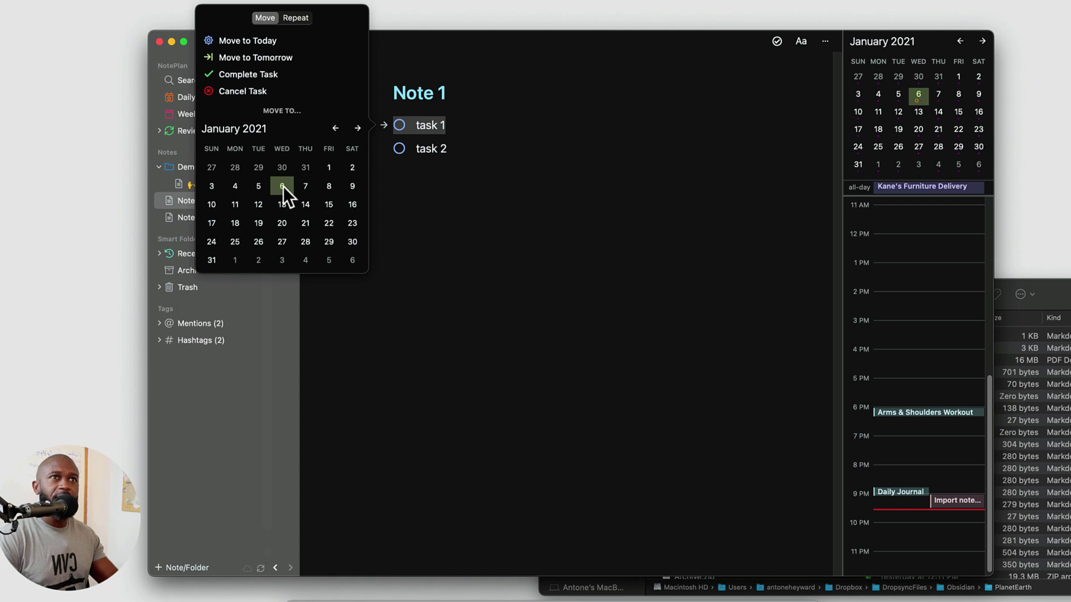
click(295, 18)
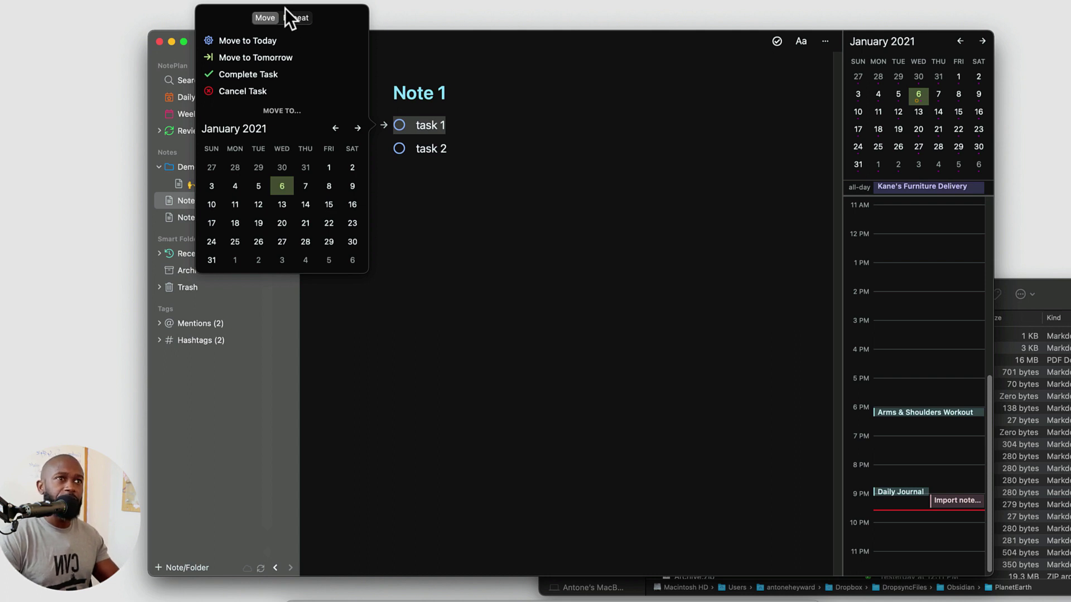
click(447, 124)
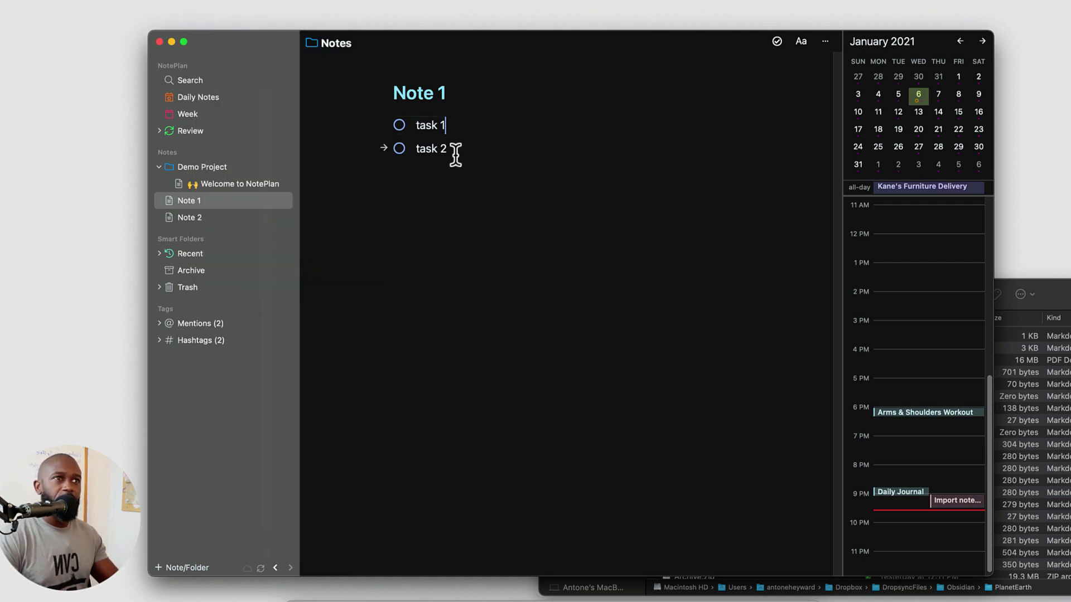
drag(454, 152, 376, 124)
key(super+c)
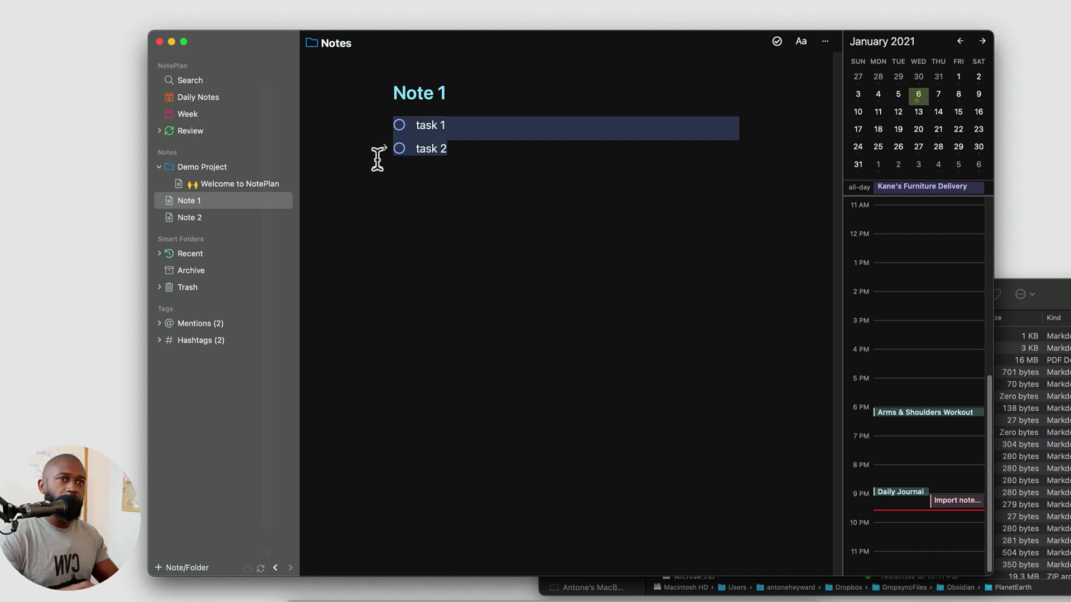
- Paste the two tasks into Note 2 and renumber them task 3 and task 4
click(211, 217)
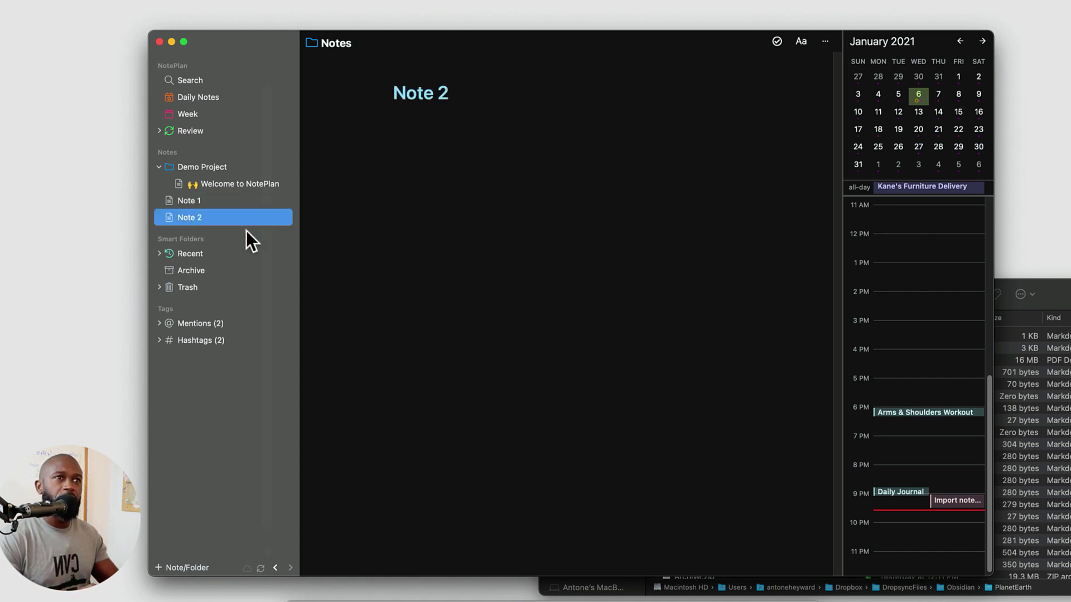
click(456, 224)
key(super+v)
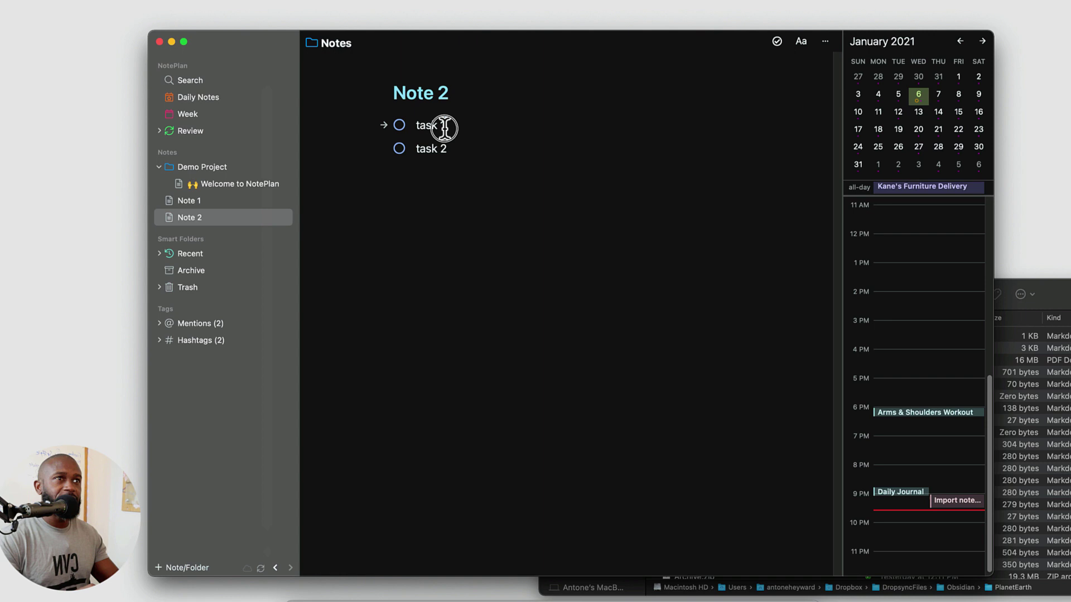
click(444, 127)
key(BackSpace)
text(3)
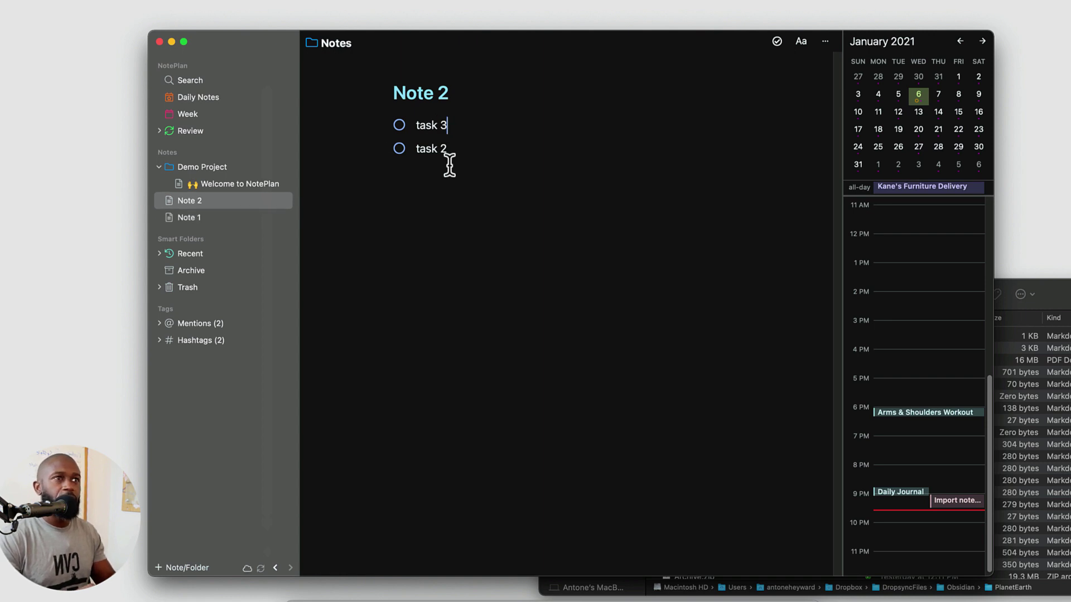
click(449, 164)
key(BackSpace)
text(4)
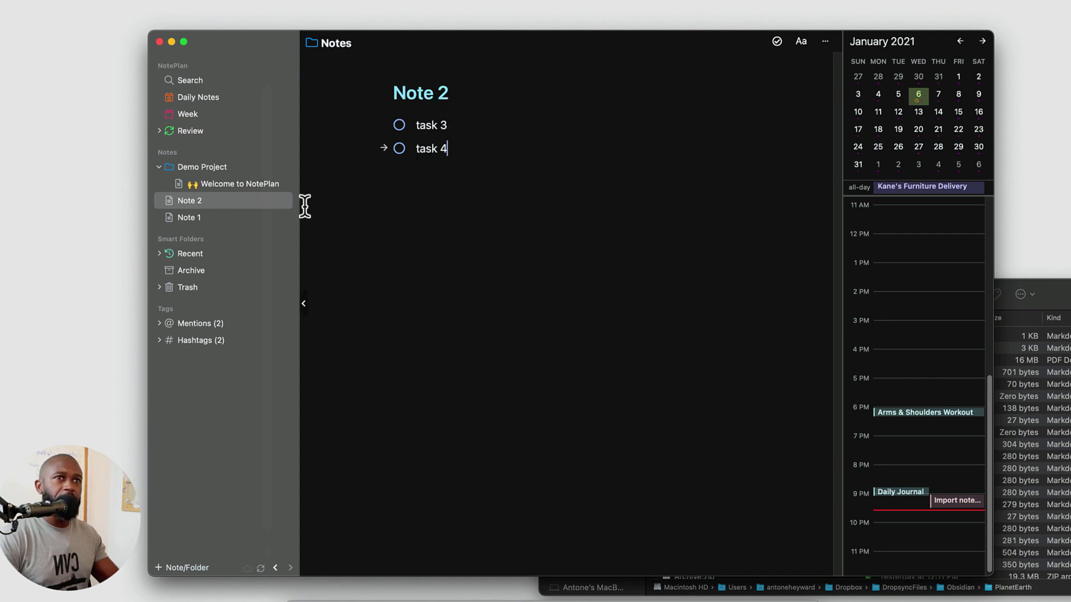
- Switch between Note 1 and Note 2 to compare their tasks
click(244, 213)
click(201, 200)
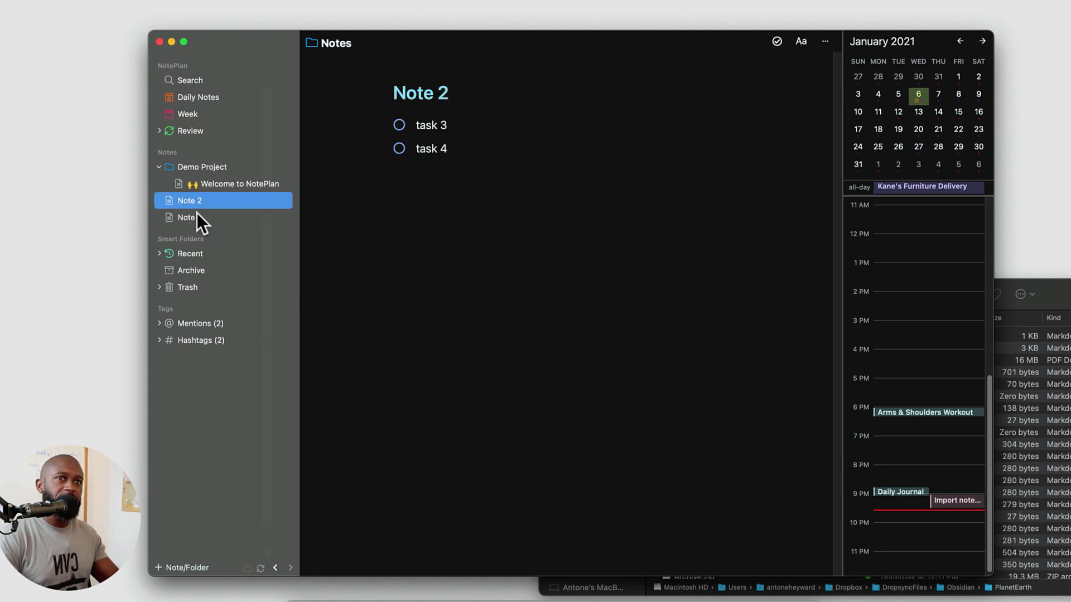
click(195, 212)
click(191, 199)
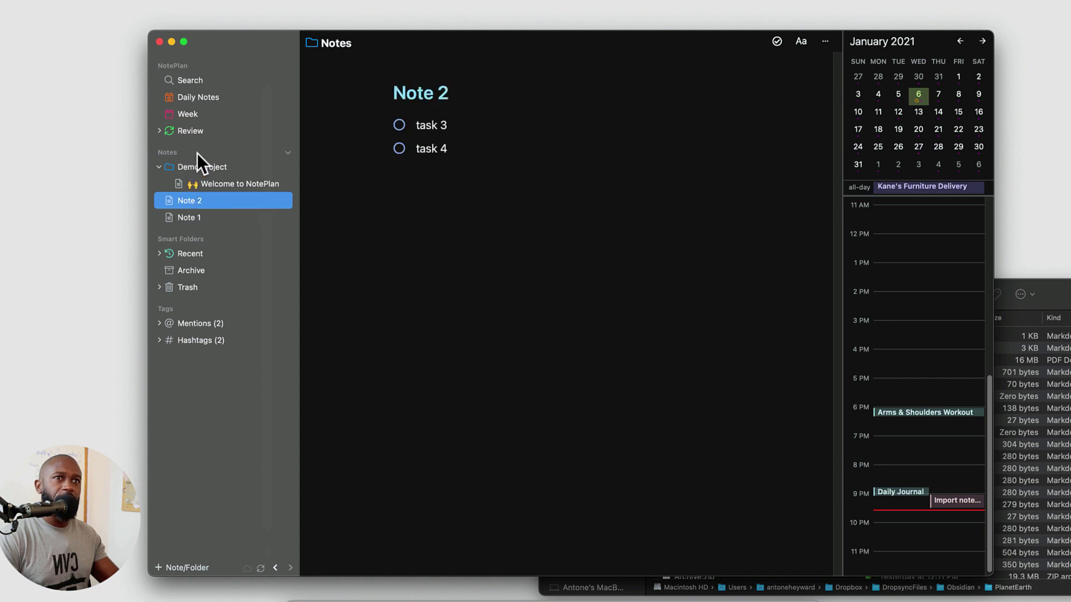
- Create a new folder named 'Project 1'
click(191, 568)
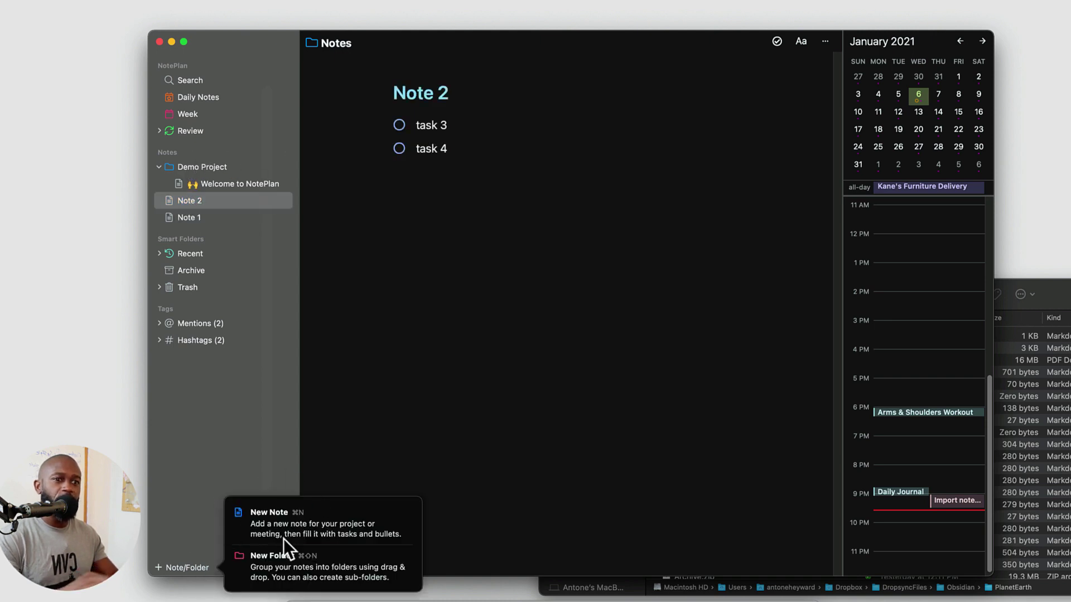
click(286, 559)
text(Pr)
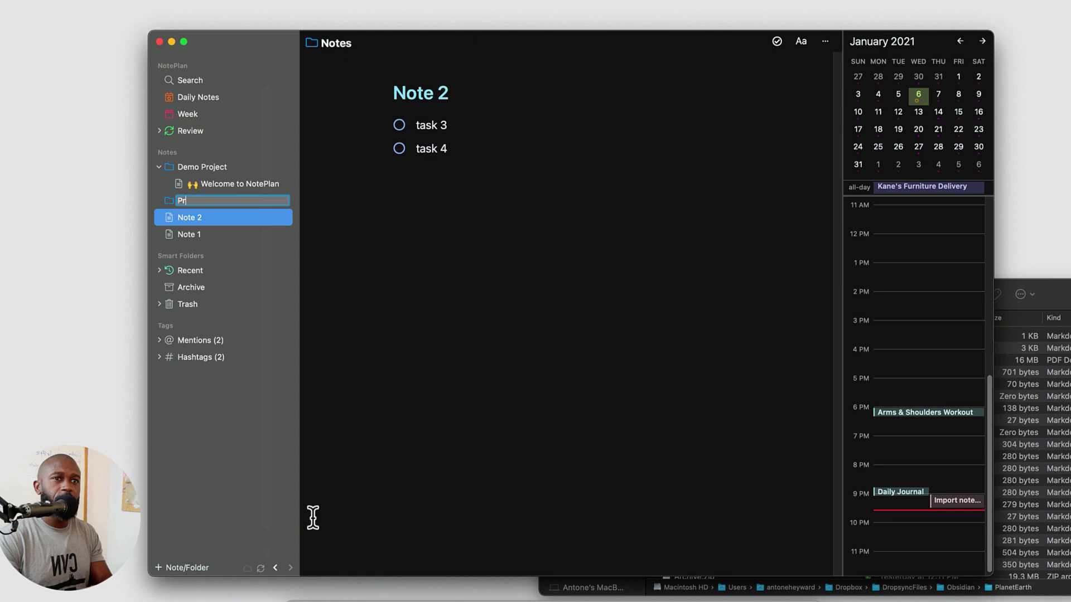
text(oj)
key(BackSpace)
key(BackSpace)
key(BackSpace)
text(ro)
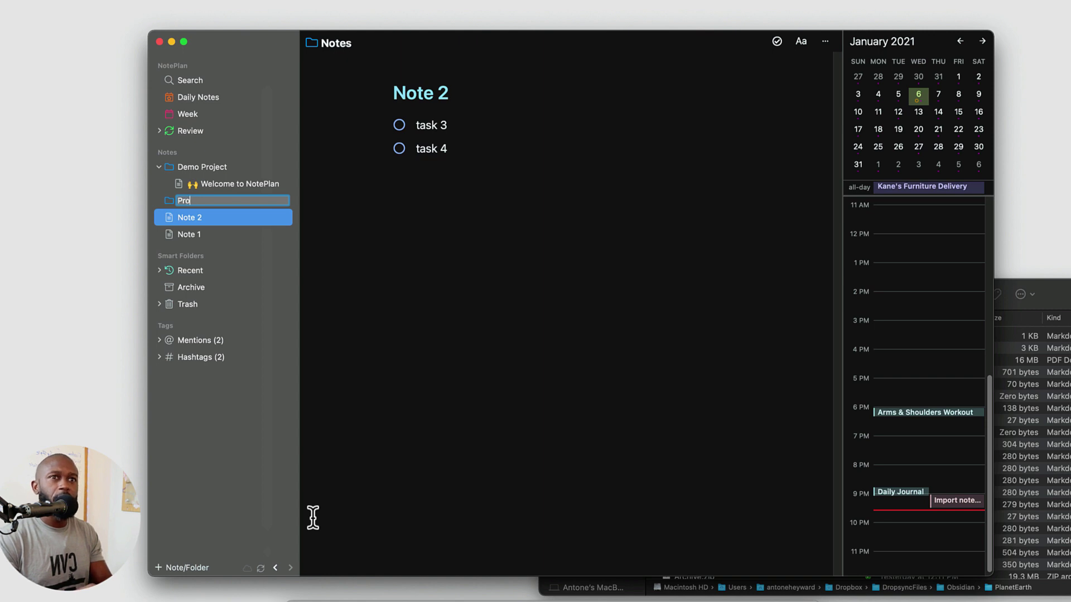
text(ject 1)
key(Return)
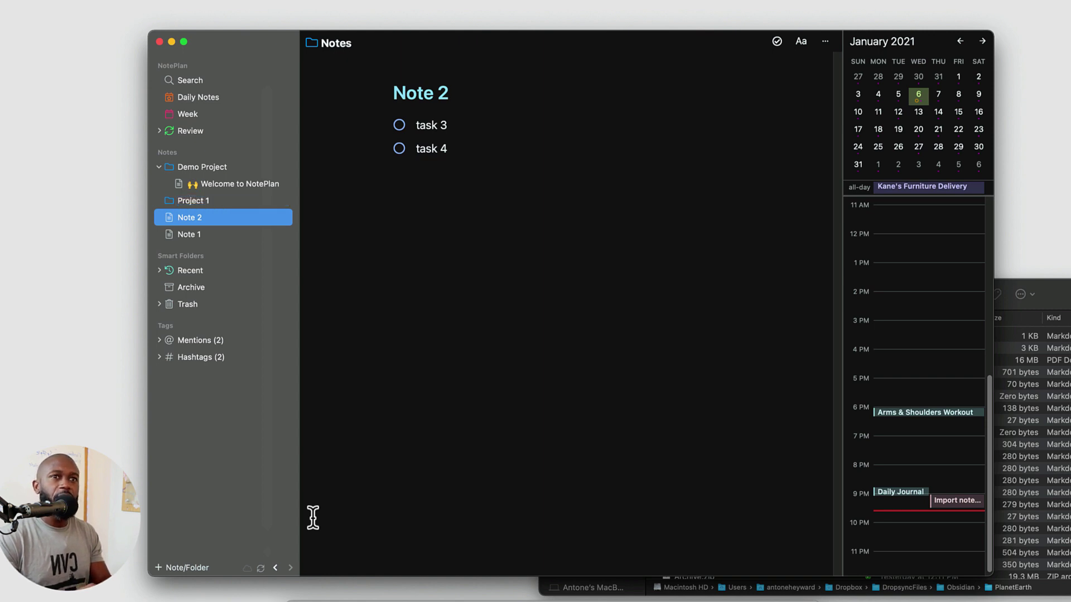
- Move Note 2 into Project 1 and expand the folder to show it
click(197, 234)
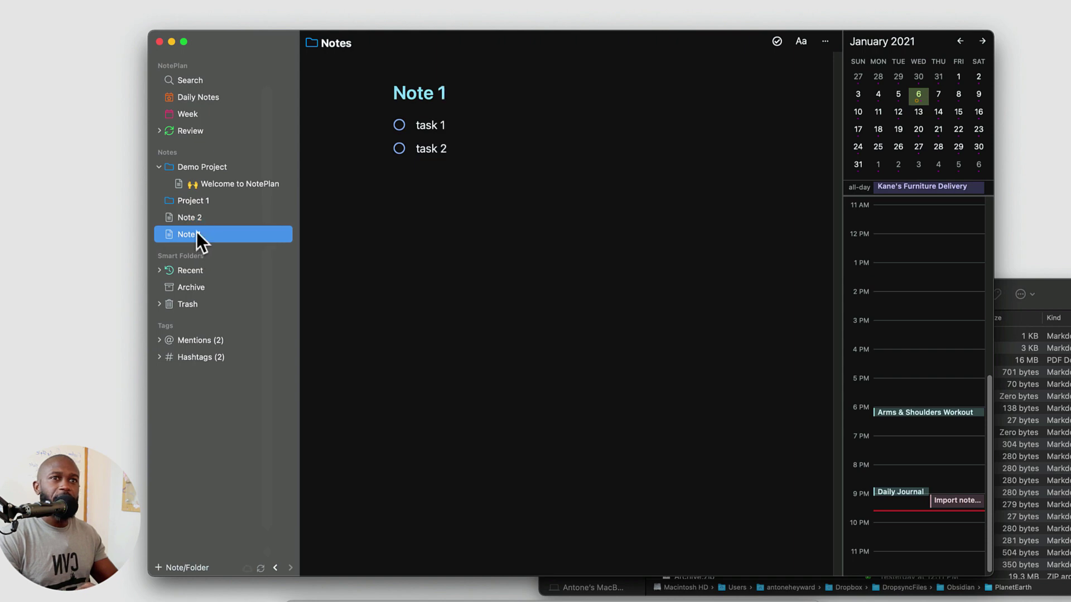
mouse_move(195, 216)
mouse_down()
mouse_move(194, 204)
mouse_move(196, 223)
mouse_move(210, 201)
mouse_up()
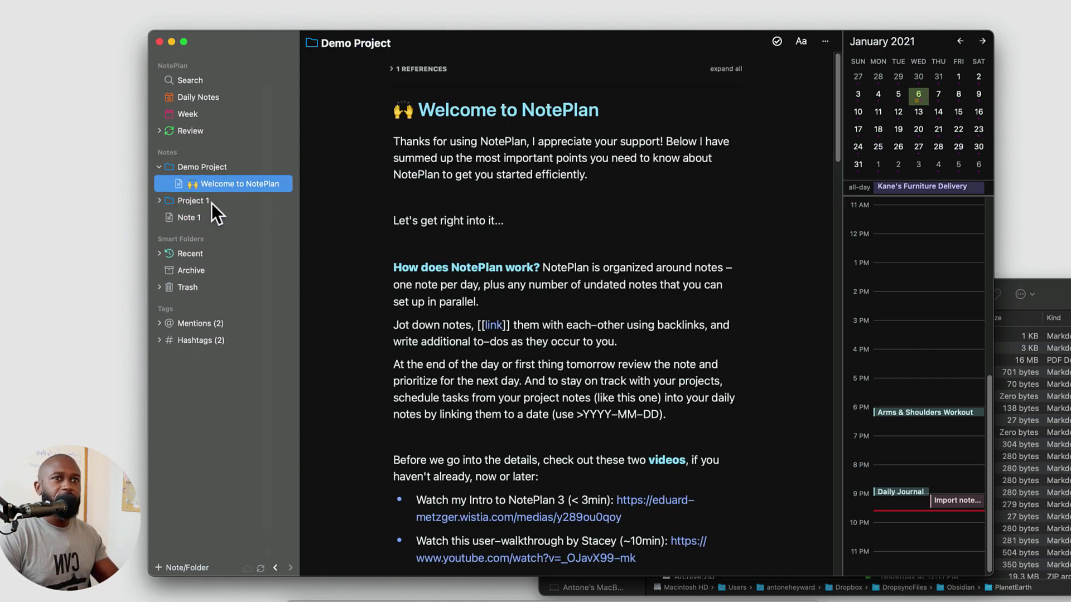
click(212, 203)
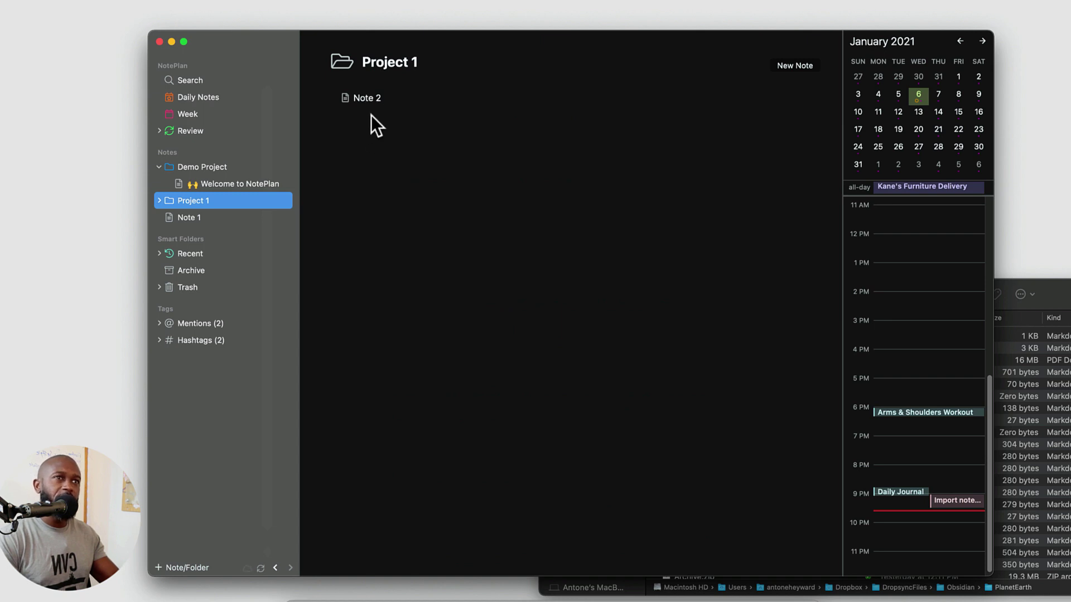
click(160, 200)
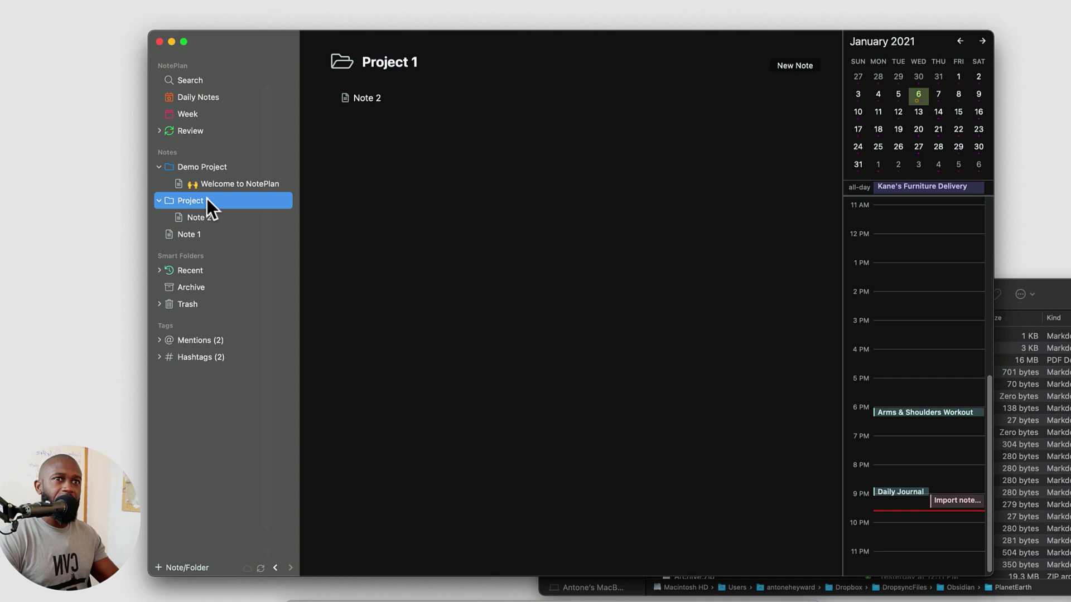
- Add a #note hashtag and a person @-mention on separate lines in Note 2
click(185, 219)
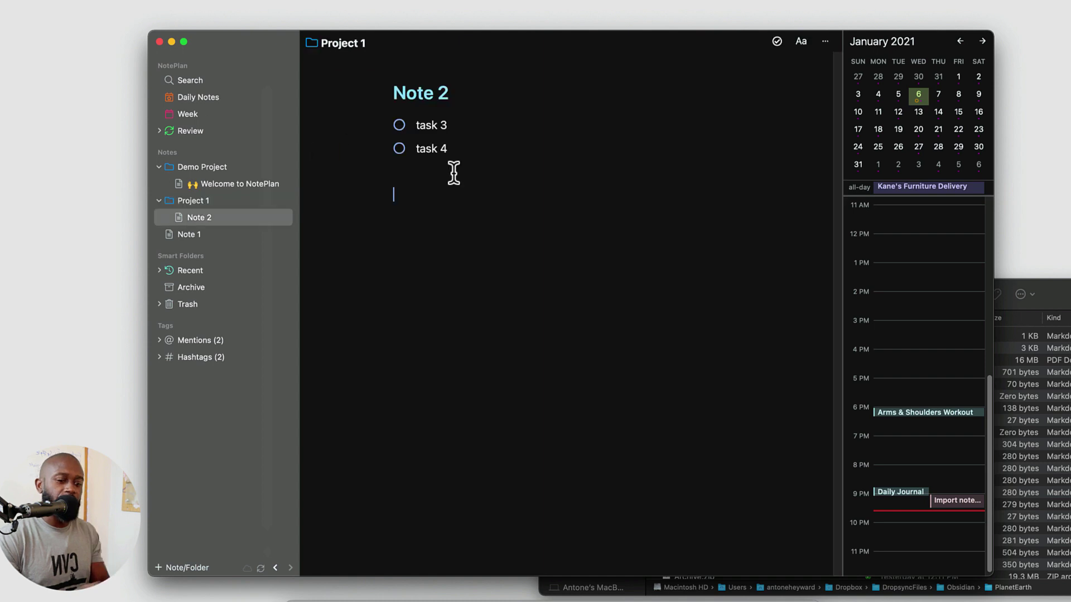
text(#)
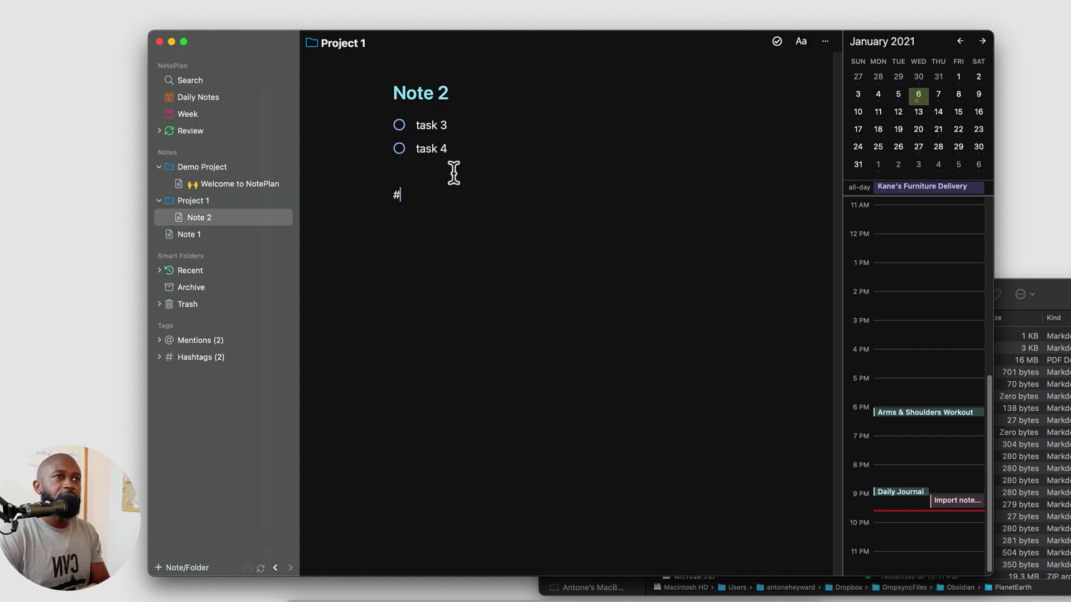
text(note)
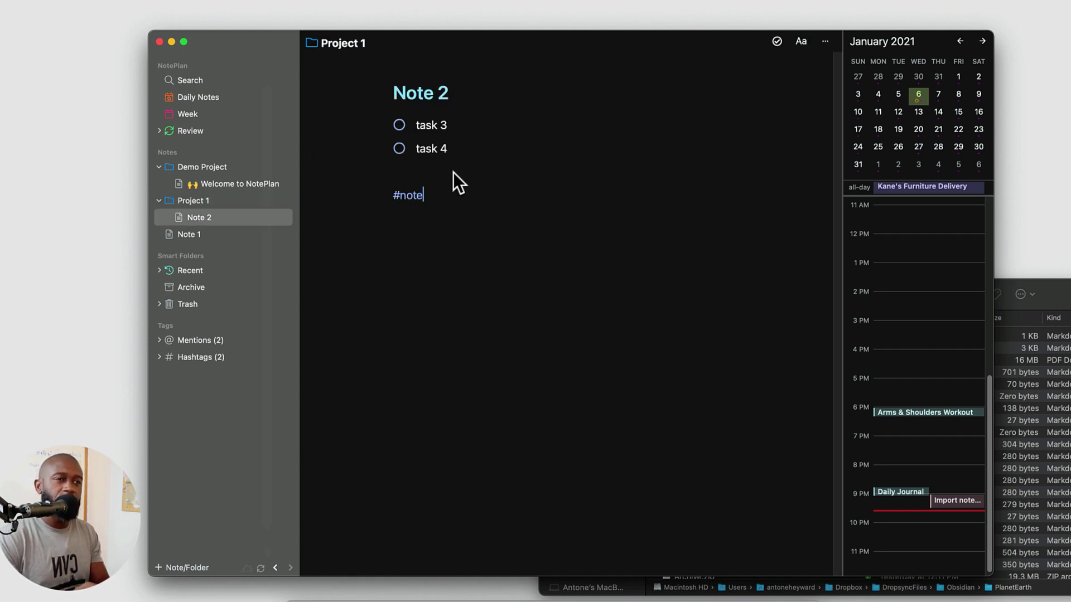
key(Return)
text(@)
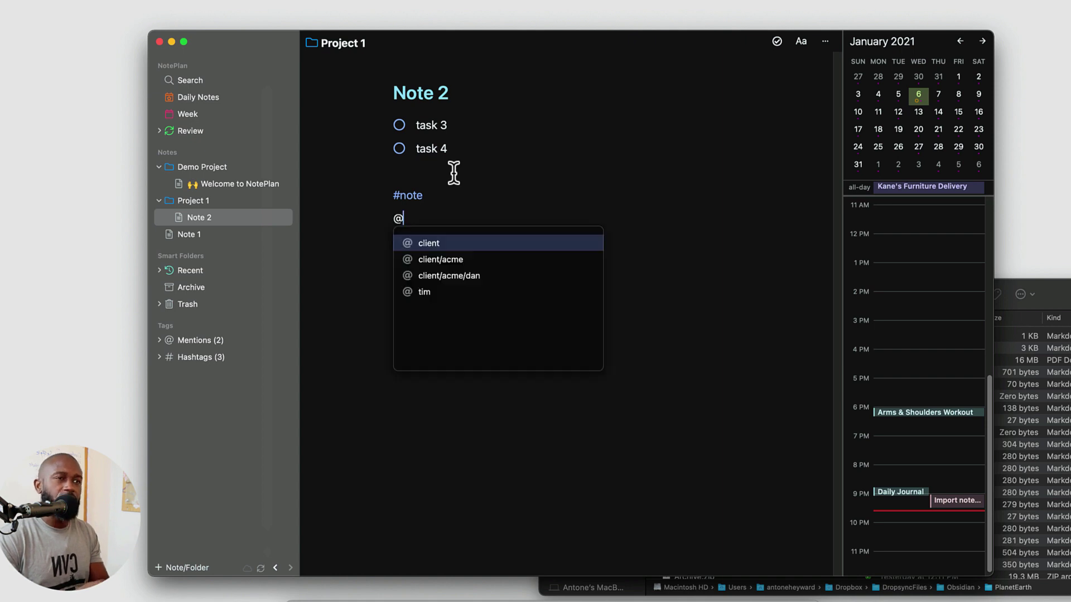
text(antone)
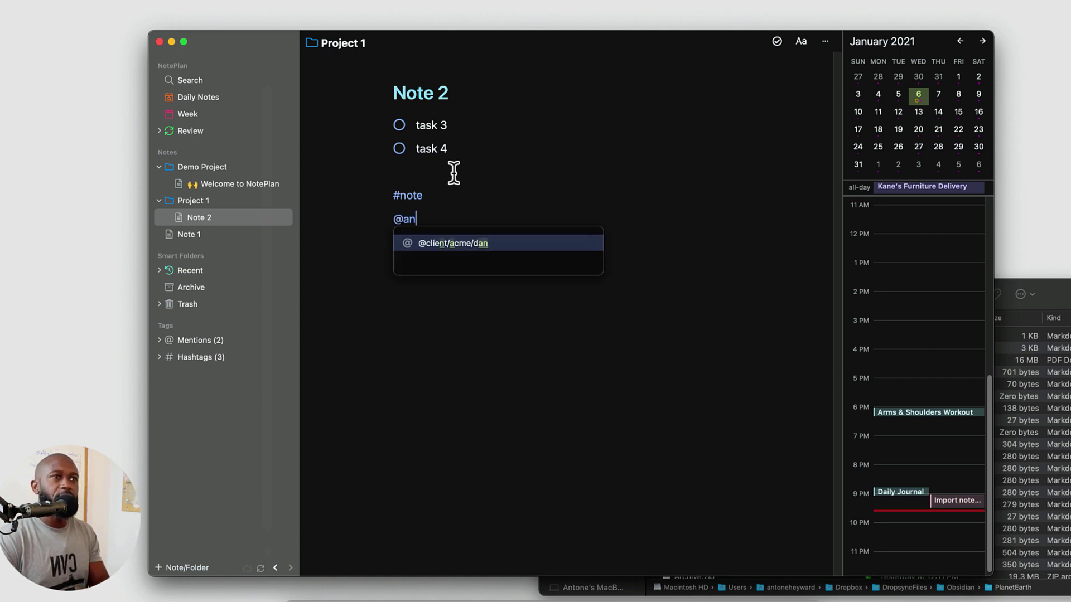
key(Return)
key(Return)
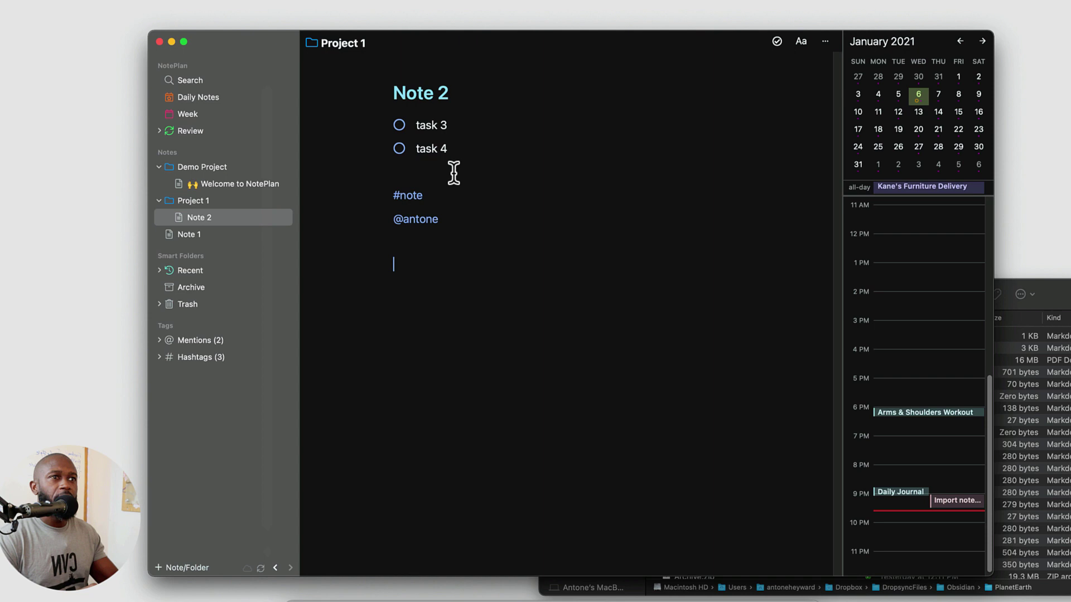
- Expand the Mentions groups in the sidebar and add the nested hashtag #project/document
click(159, 341)
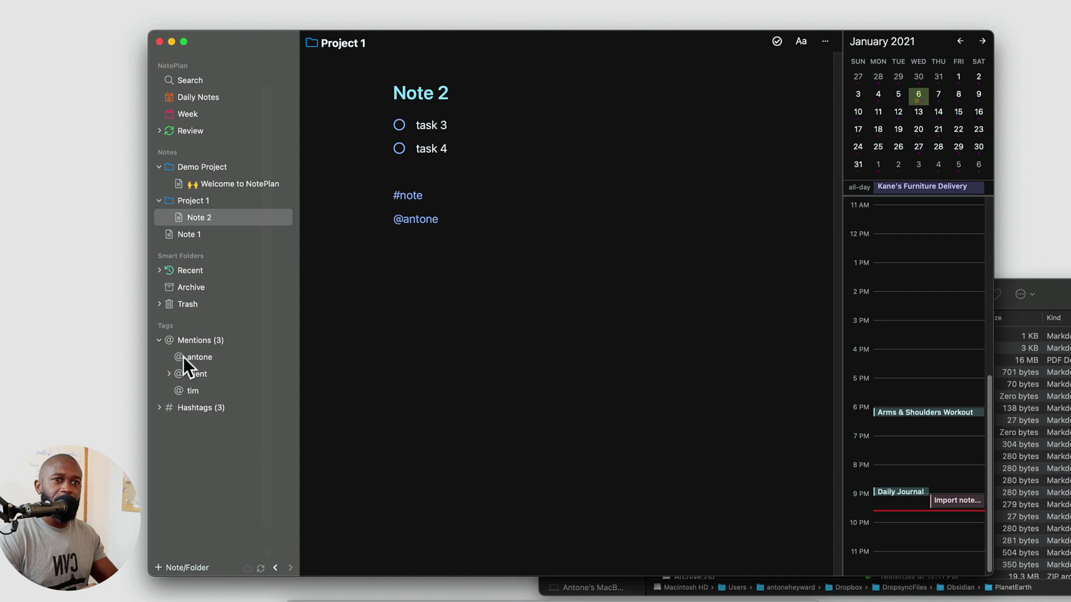
click(170, 374)
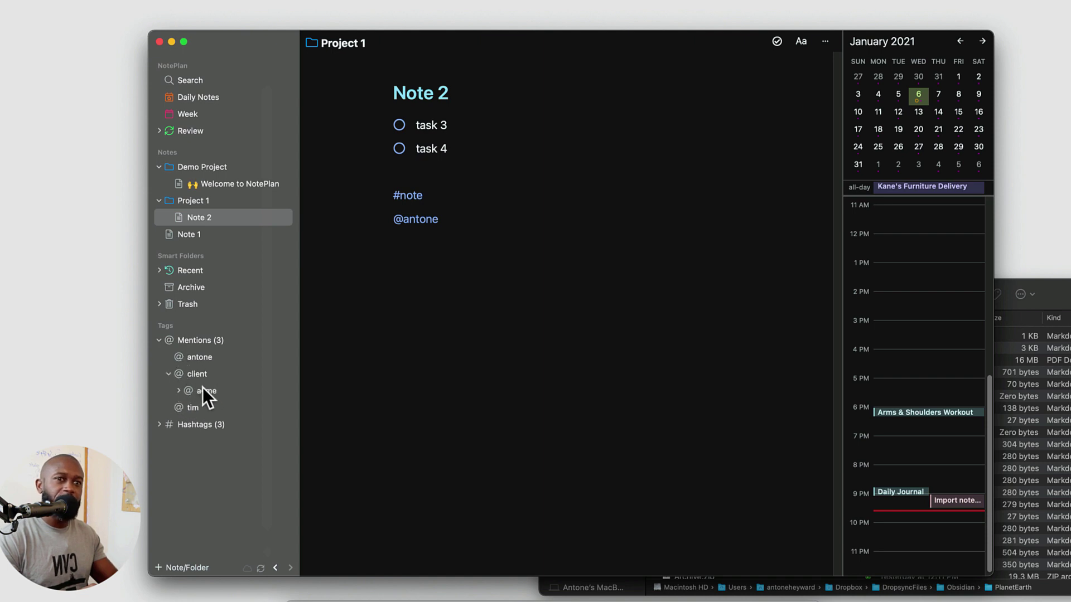
click(180, 390)
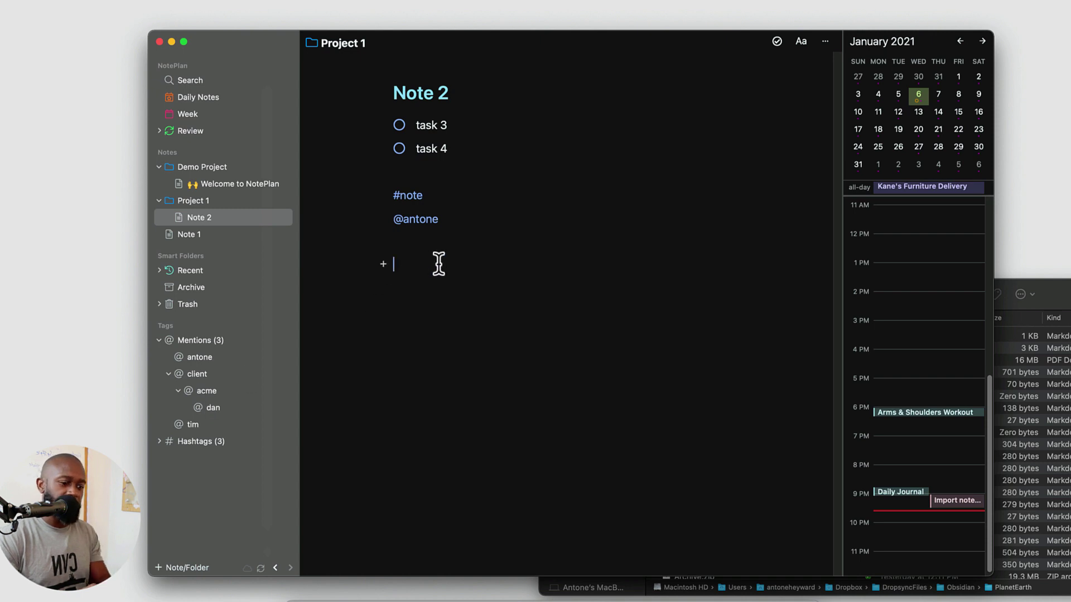
text(#)
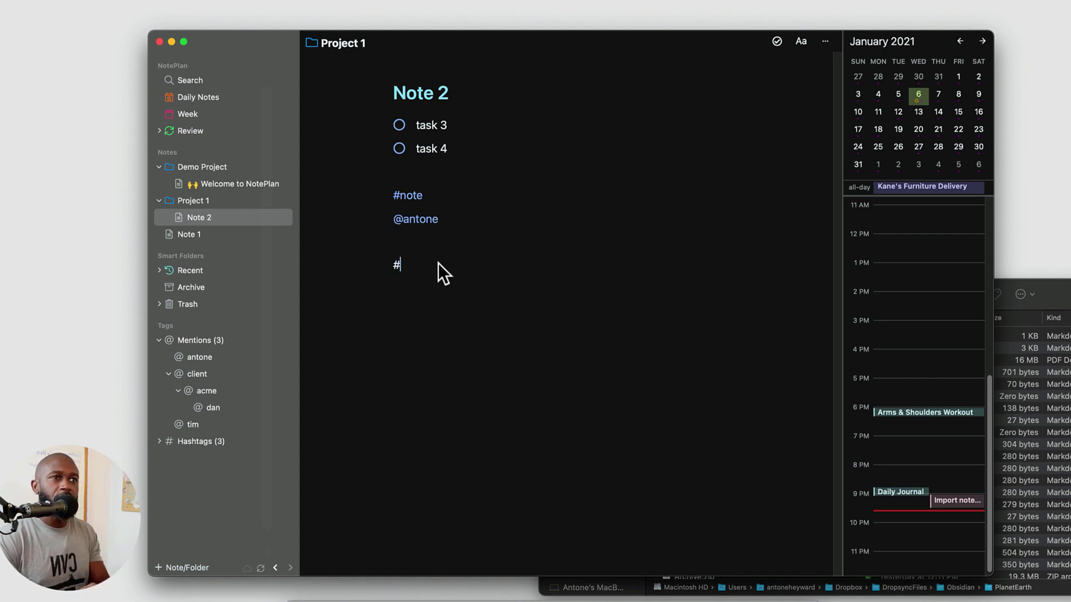
text(project)
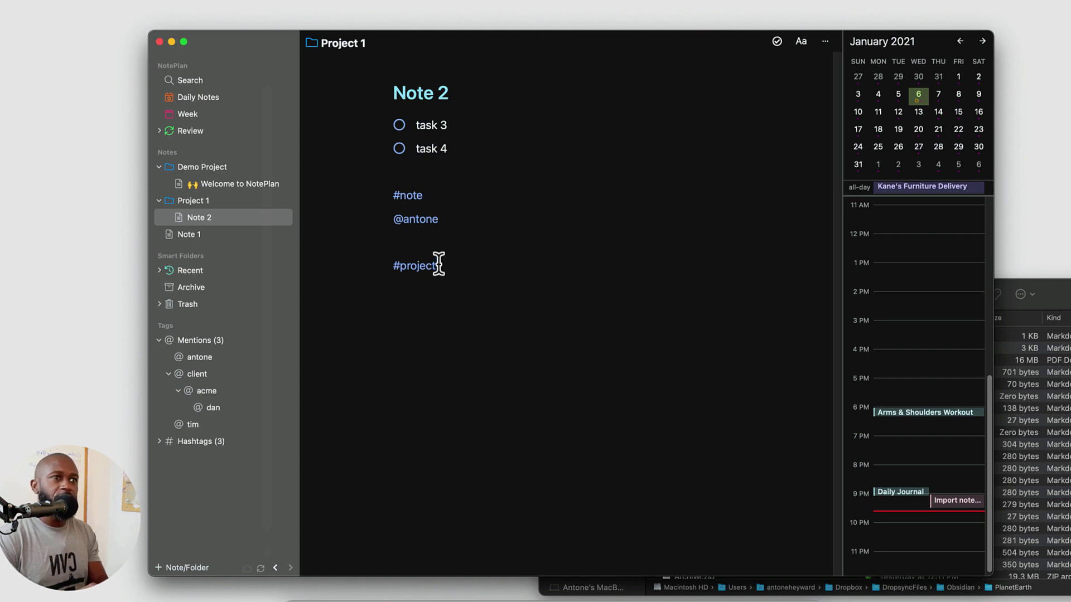
text(/)
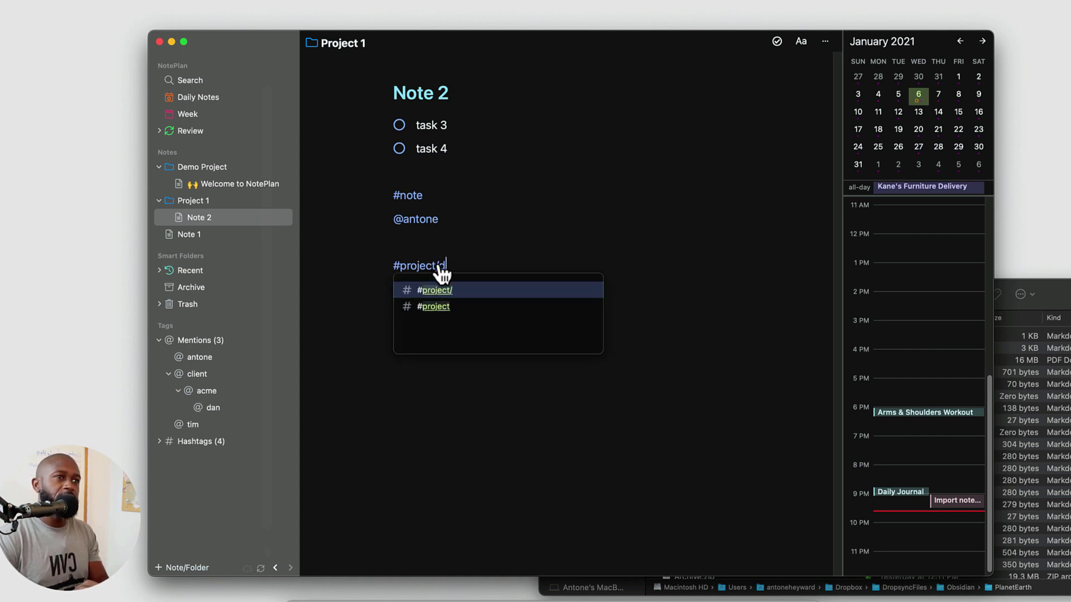
text(document)
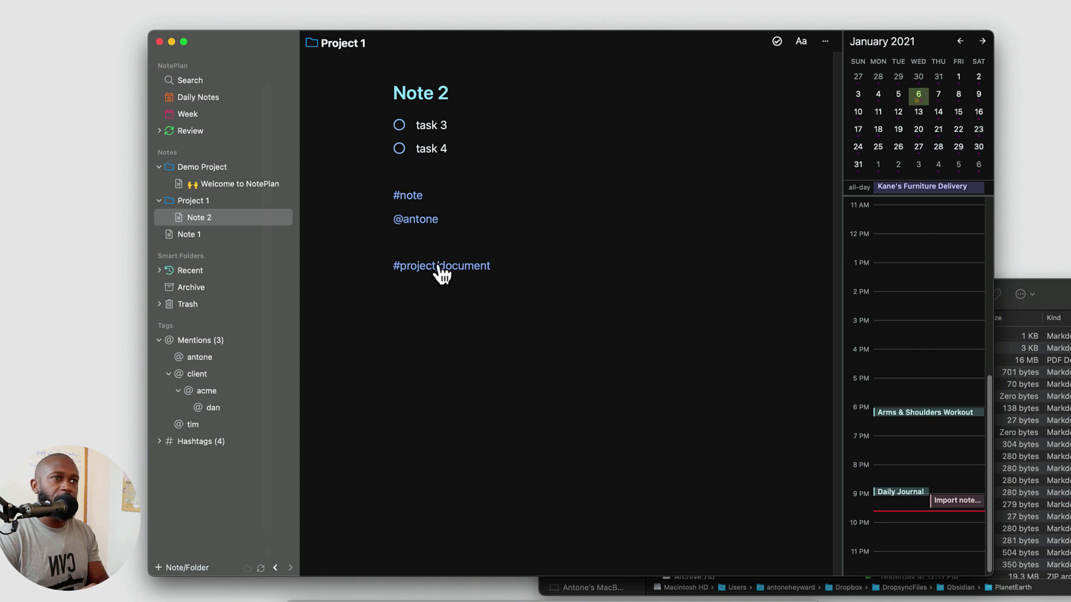
key(Return)
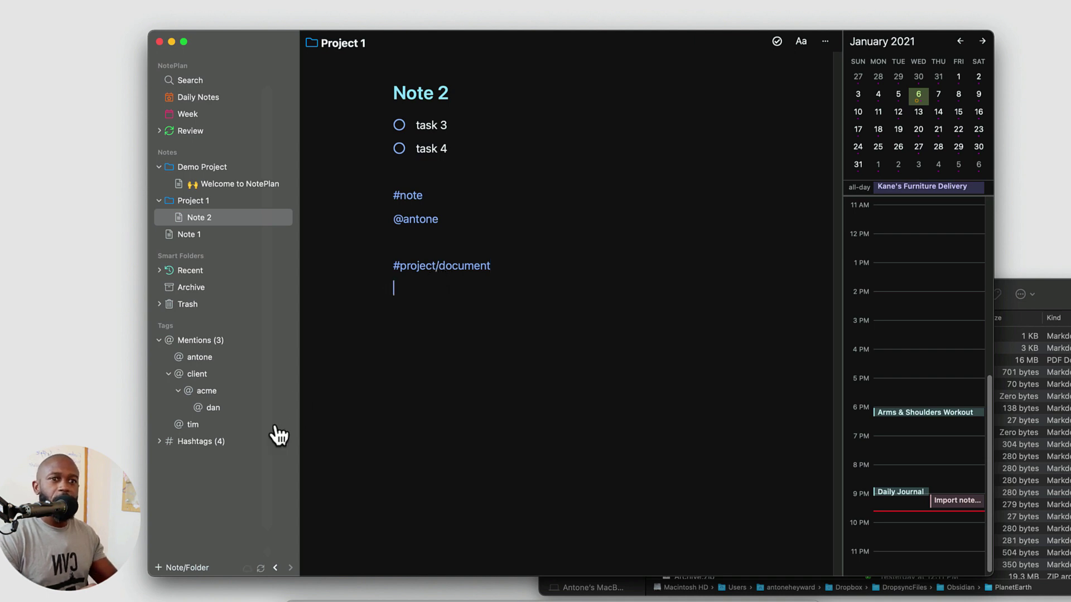
- Collapse Mentions and pick Hashtags > project > document to list notes tagged #project/document
click(169, 373)
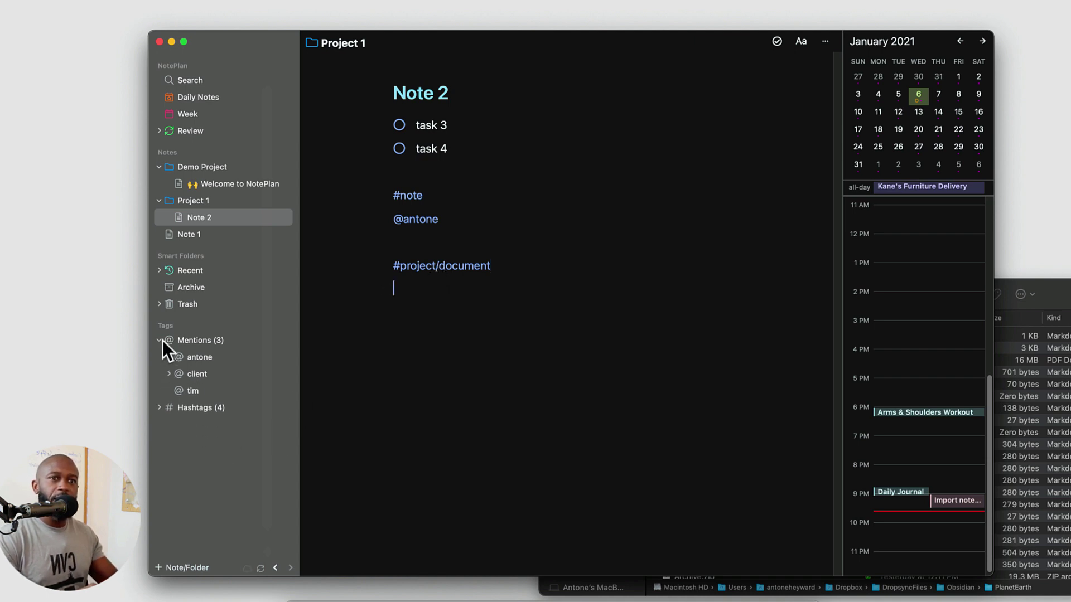
click(163, 340)
click(166, 360)
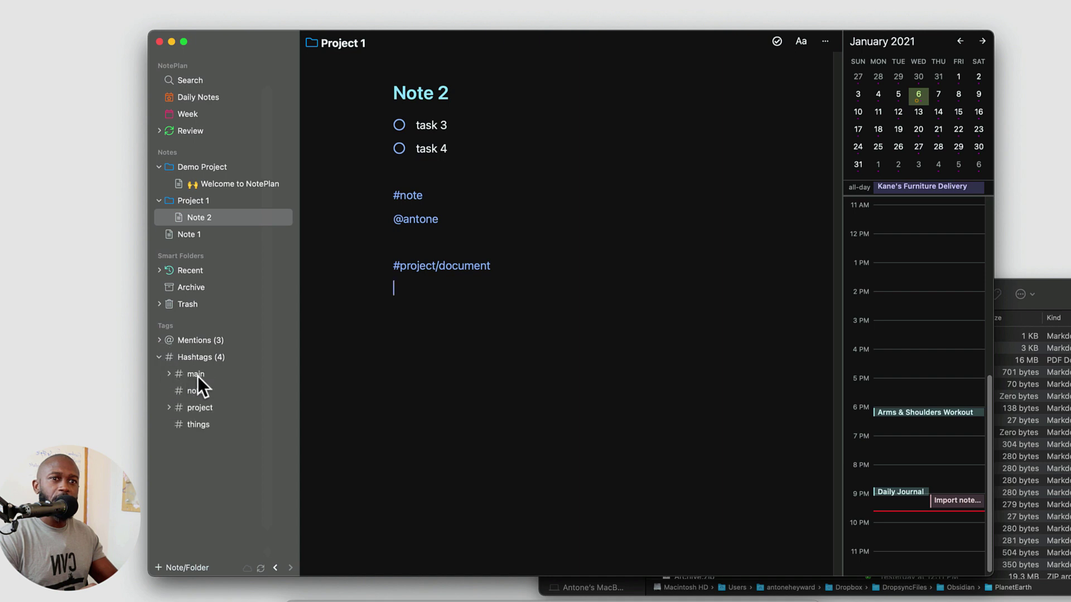
click(170, 408)
click(209, 424)
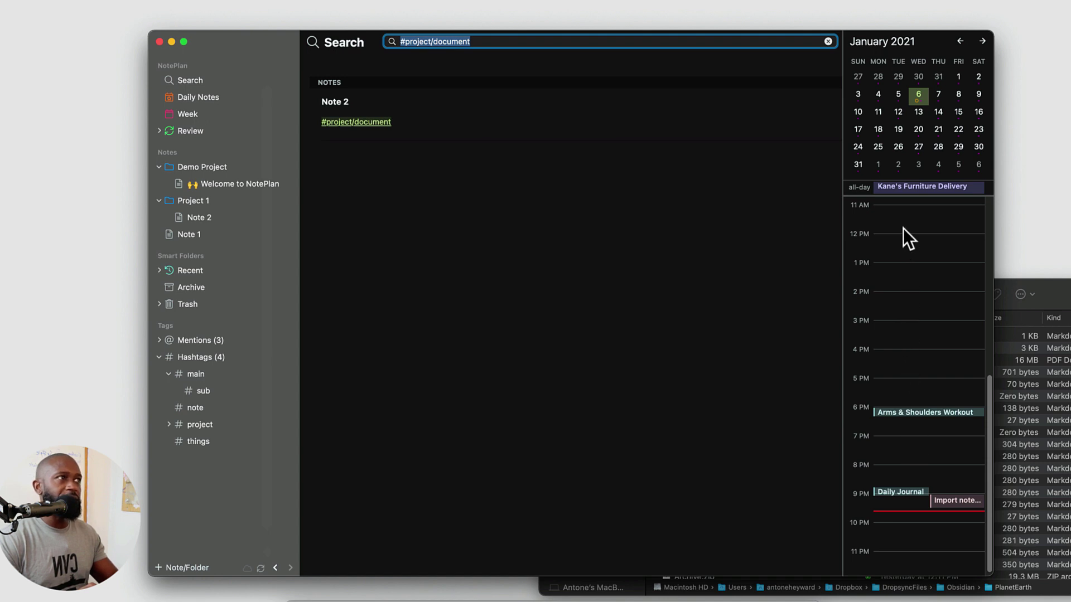
click(982, 40)
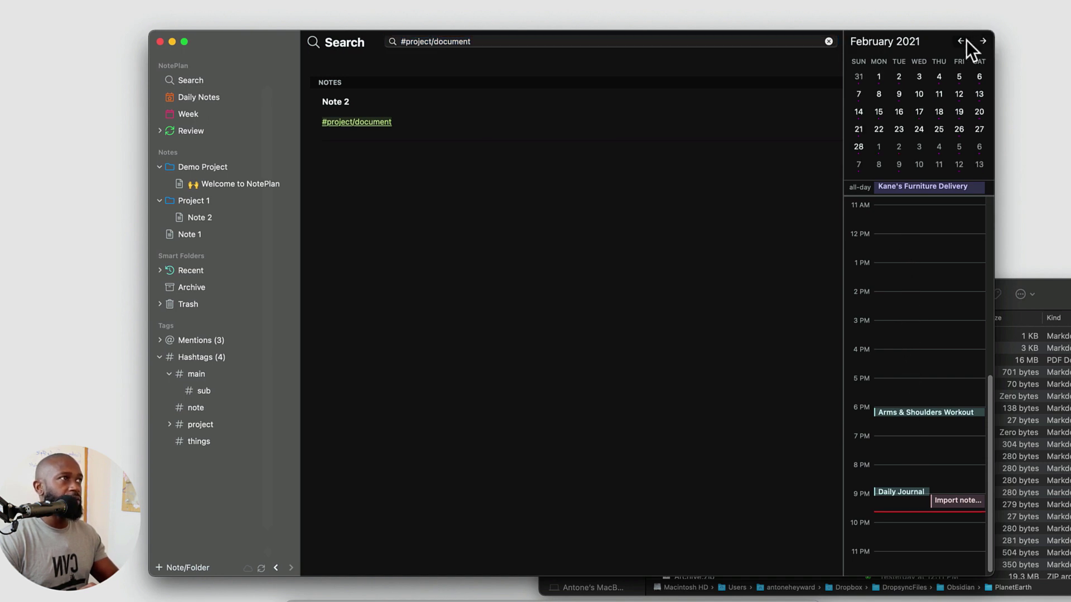
click(961, 41)
click(982, 41)
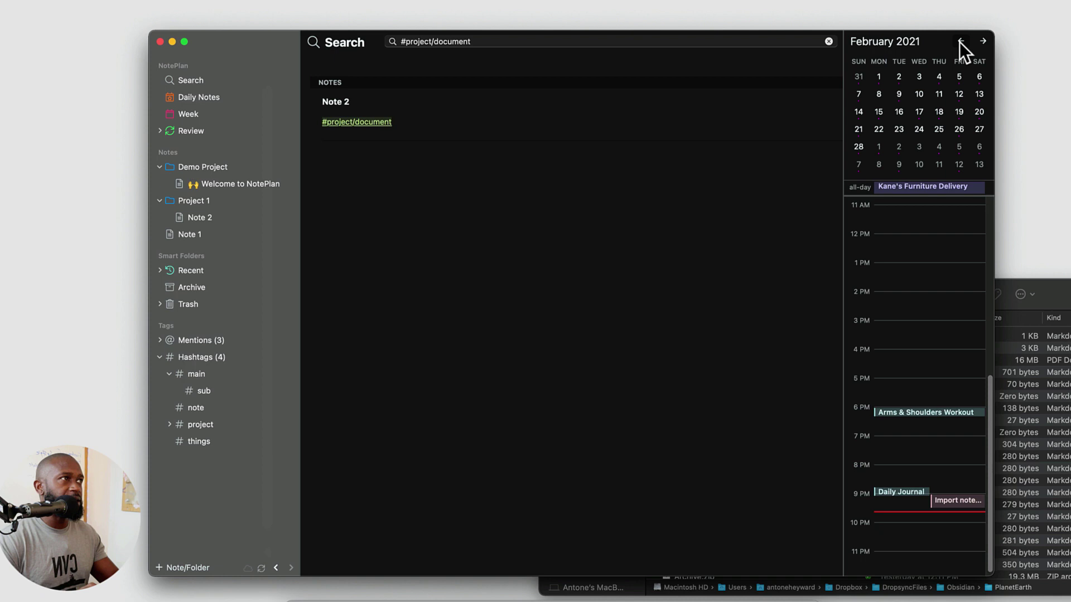
click(961, 41)
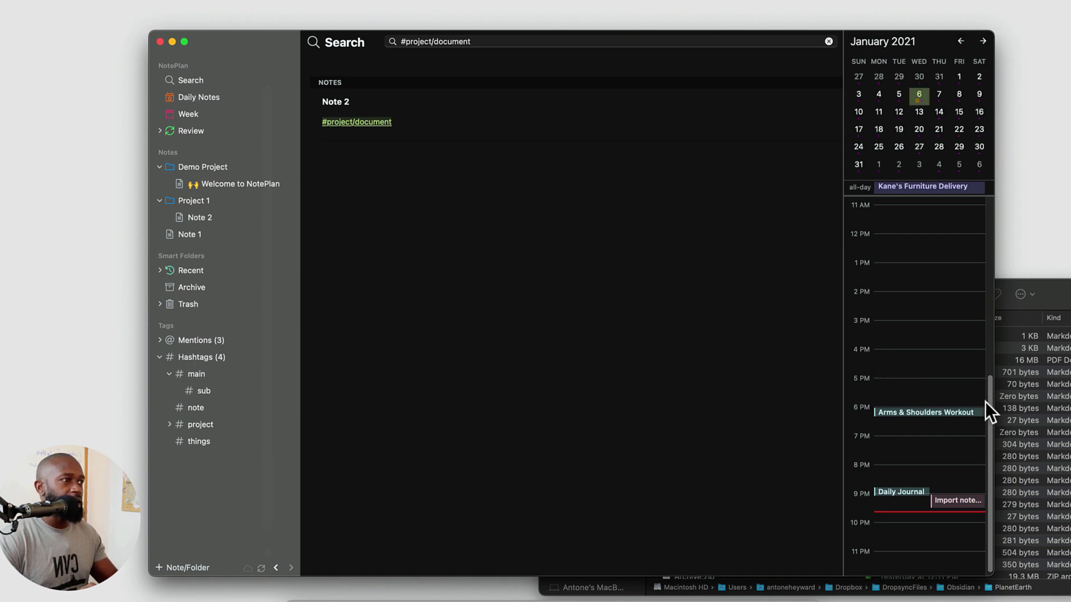
drag(989, 404, 988, 433)
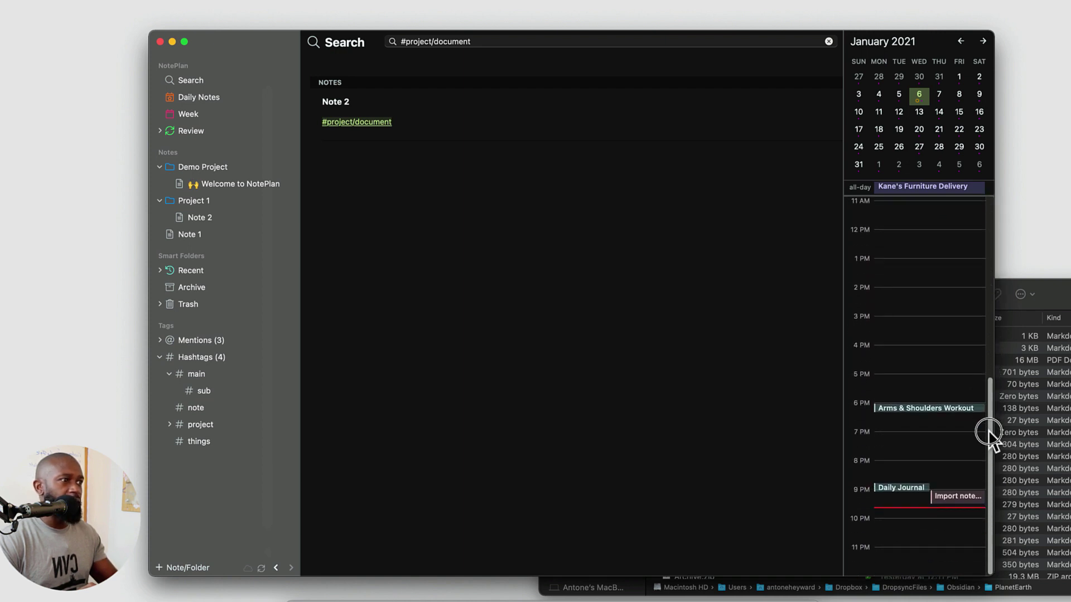
- Create a calendar event at 5:15 PM, then discard it
double_click(899, 390)
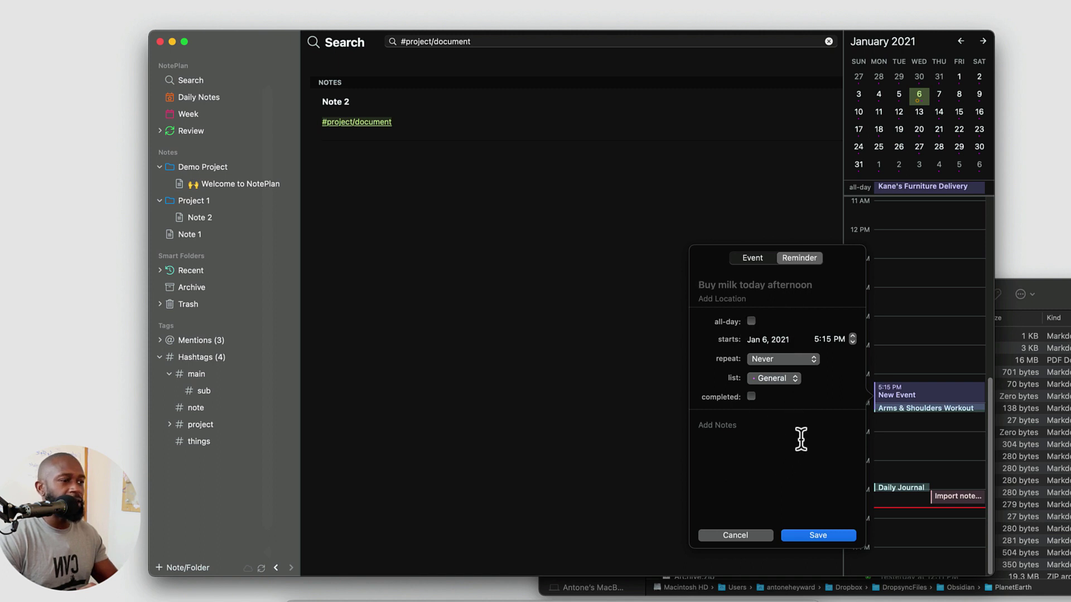
click(734, 535)
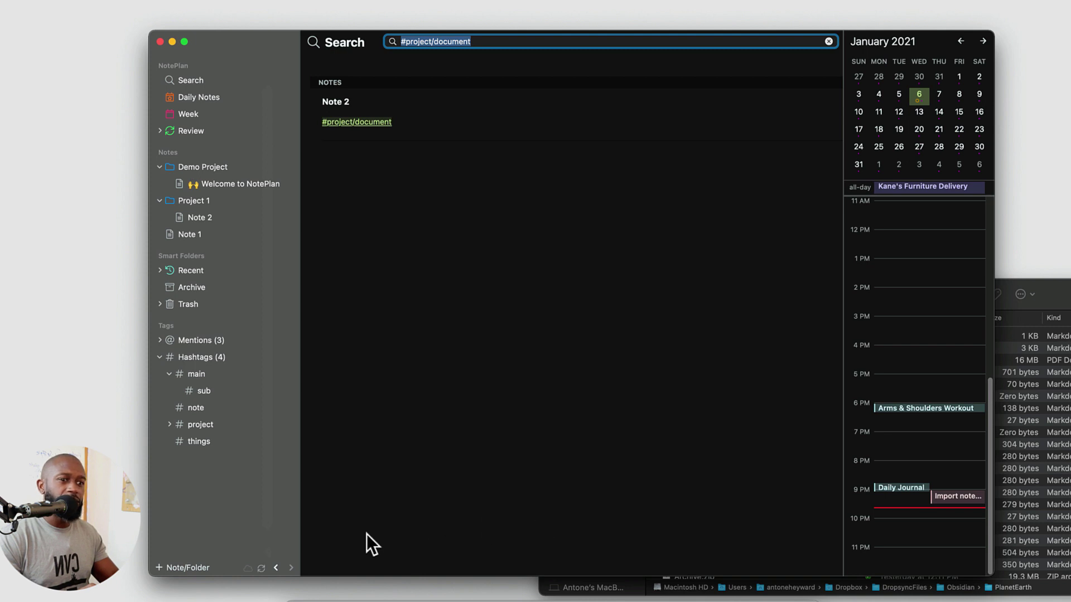
- Reveal the Welcome to NotePlan note's Welcome.md file in Finder, leaving its name unchanged
click(453, 330)
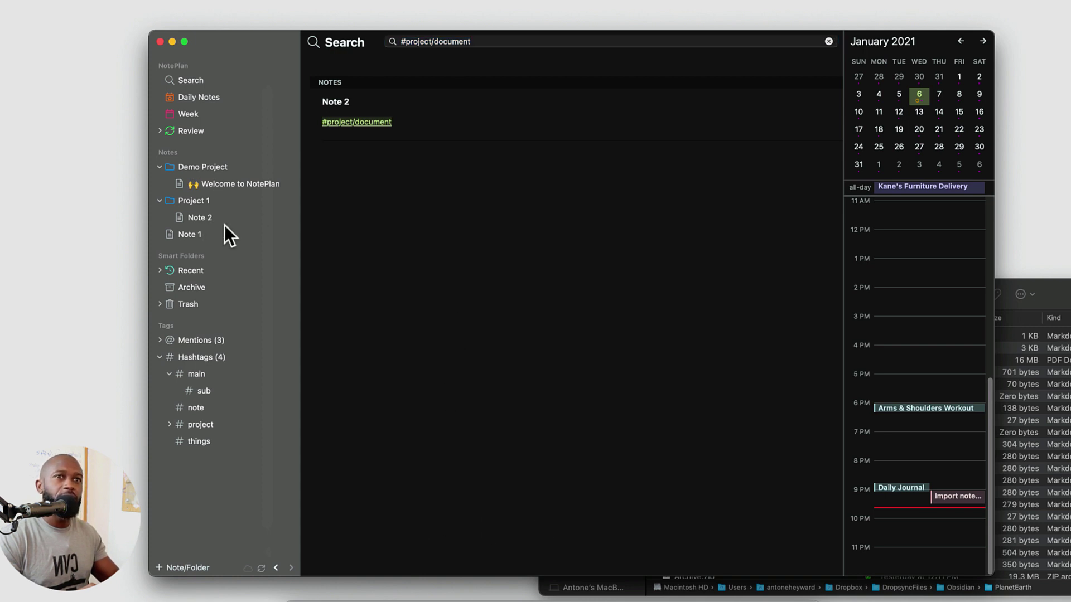
click(223, 184)
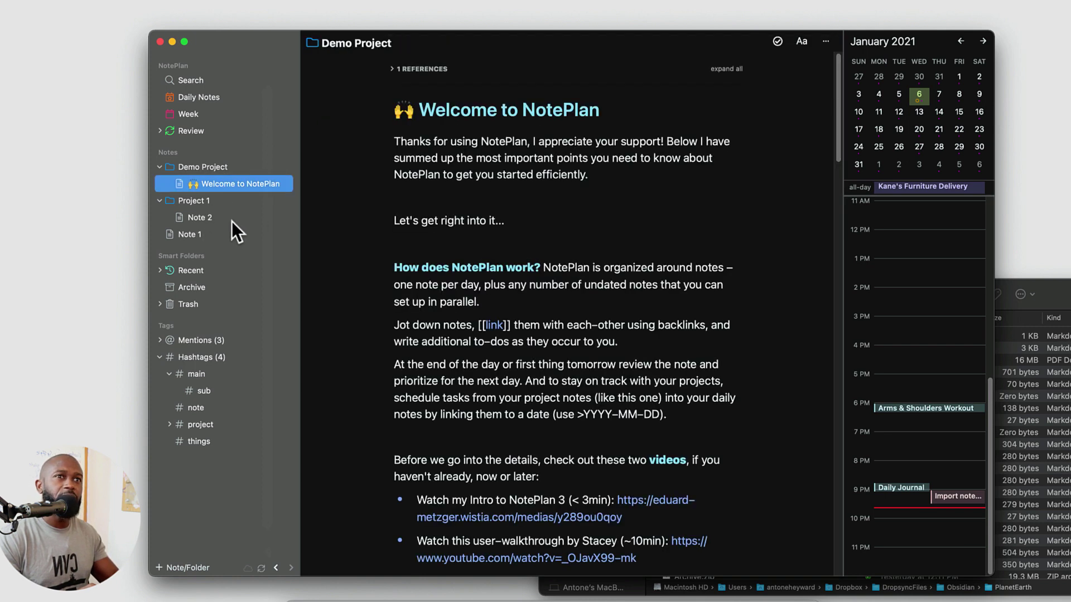
click(826, 43)
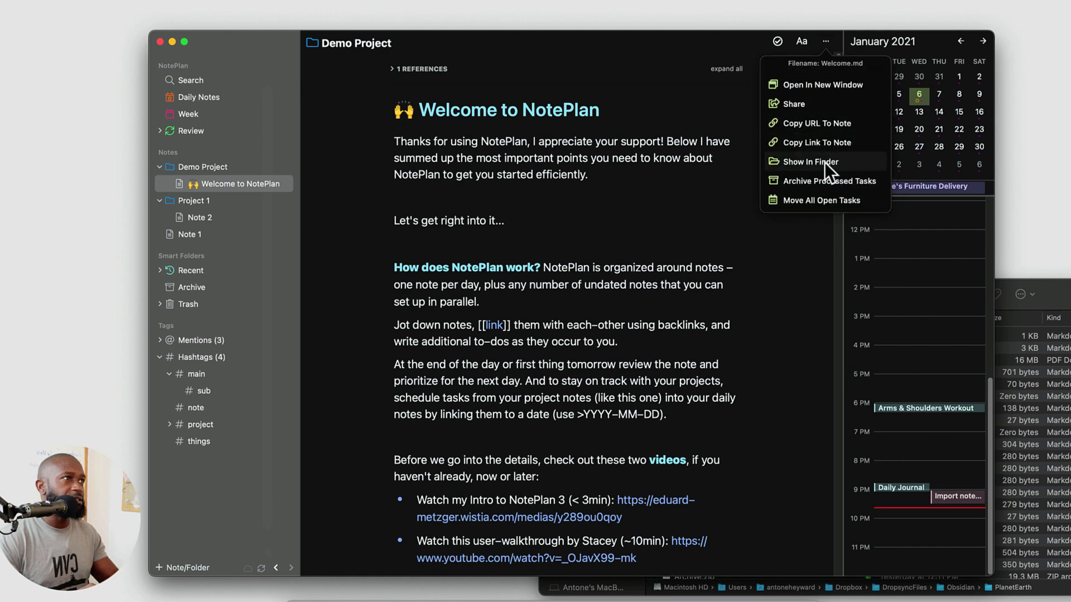
click(809, 161)
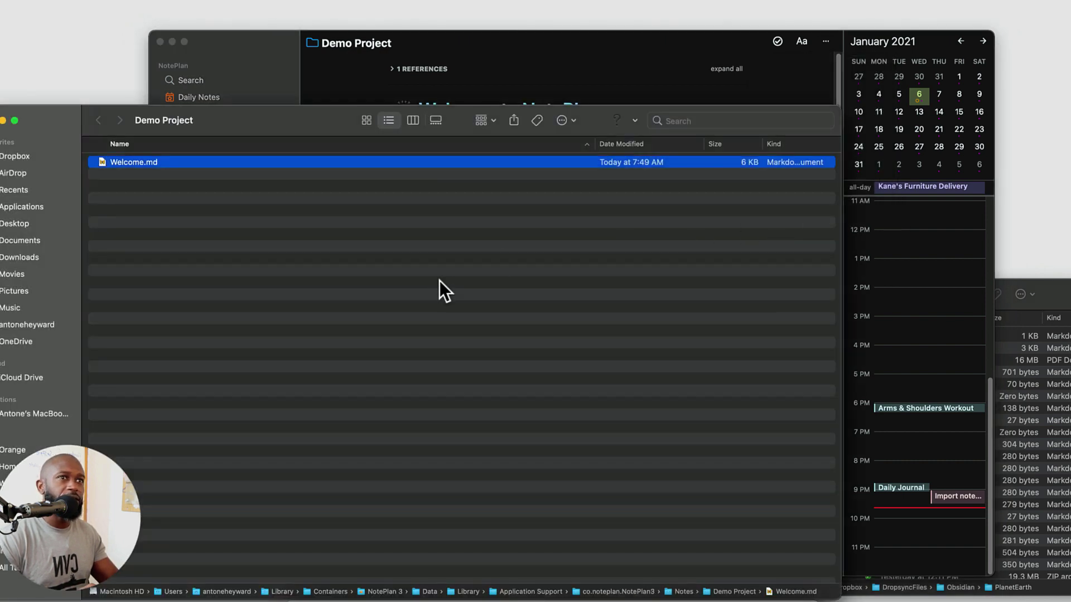
drag(283, 119, 437, 91)
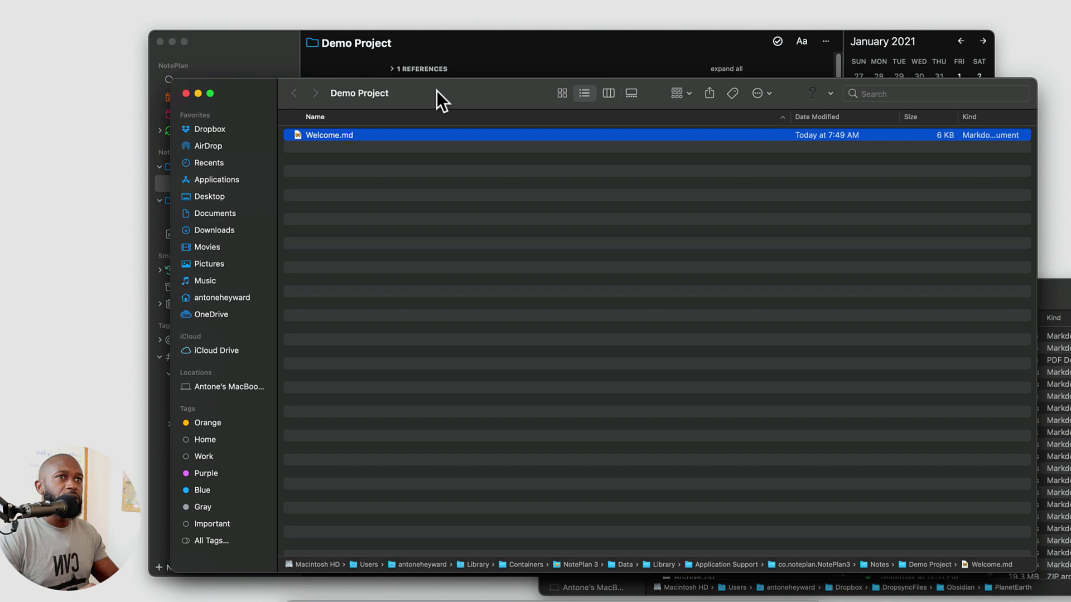
click(344, 136)
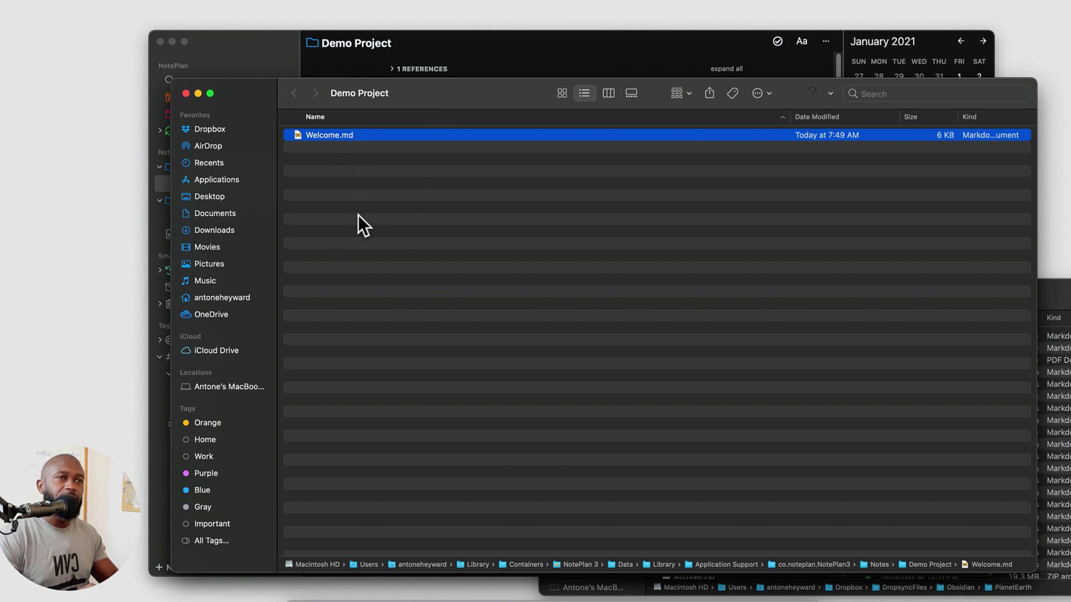
key(Return)
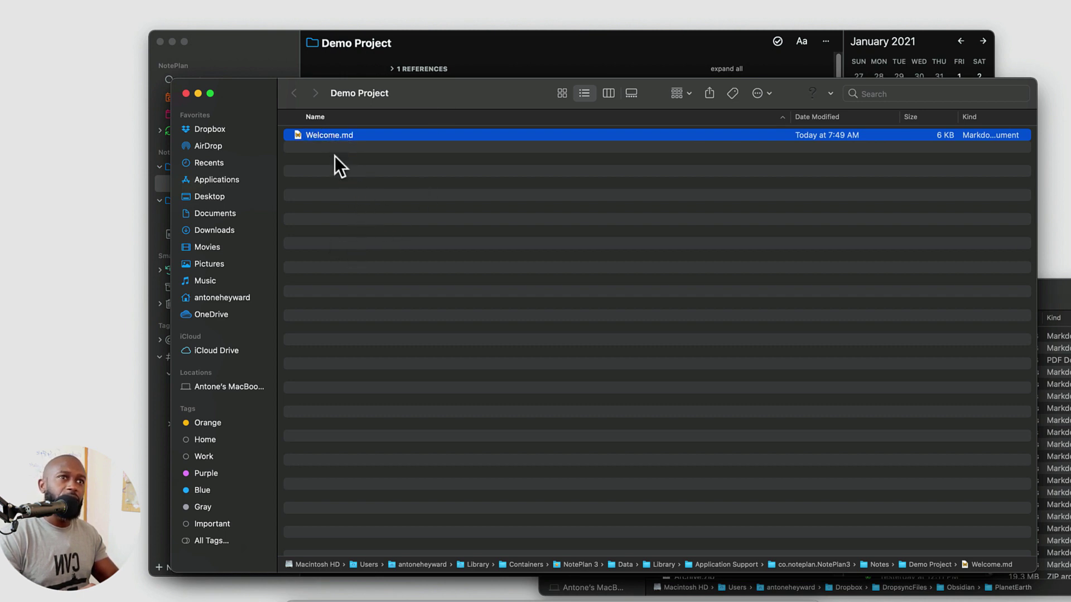
key(Return)
key(Return)
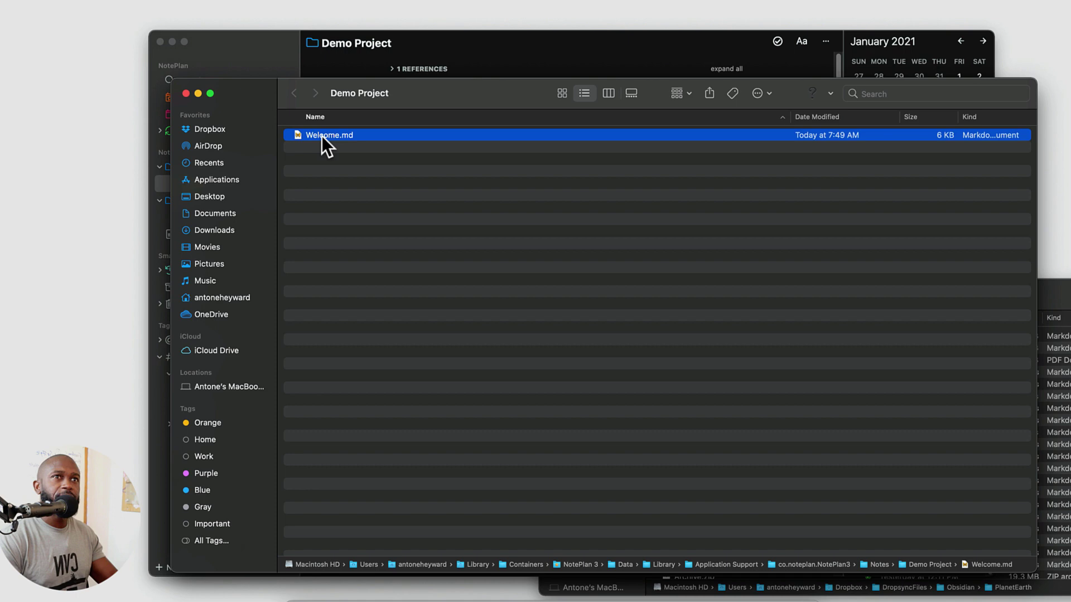
- In NotePlan Preferences, set Start week on to Monday
click(269, 72)
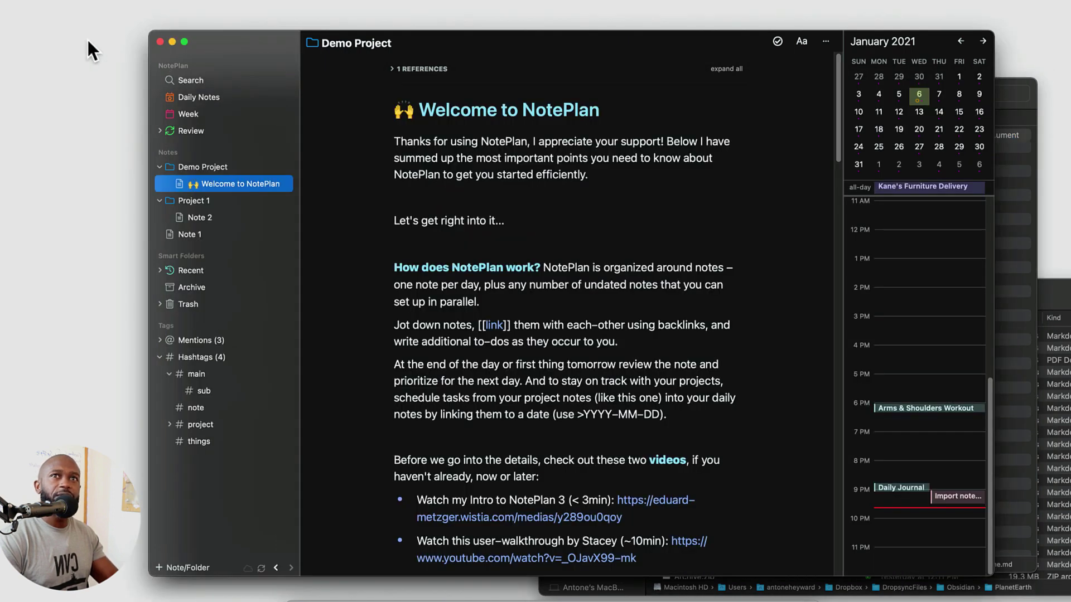
click(29, 2)
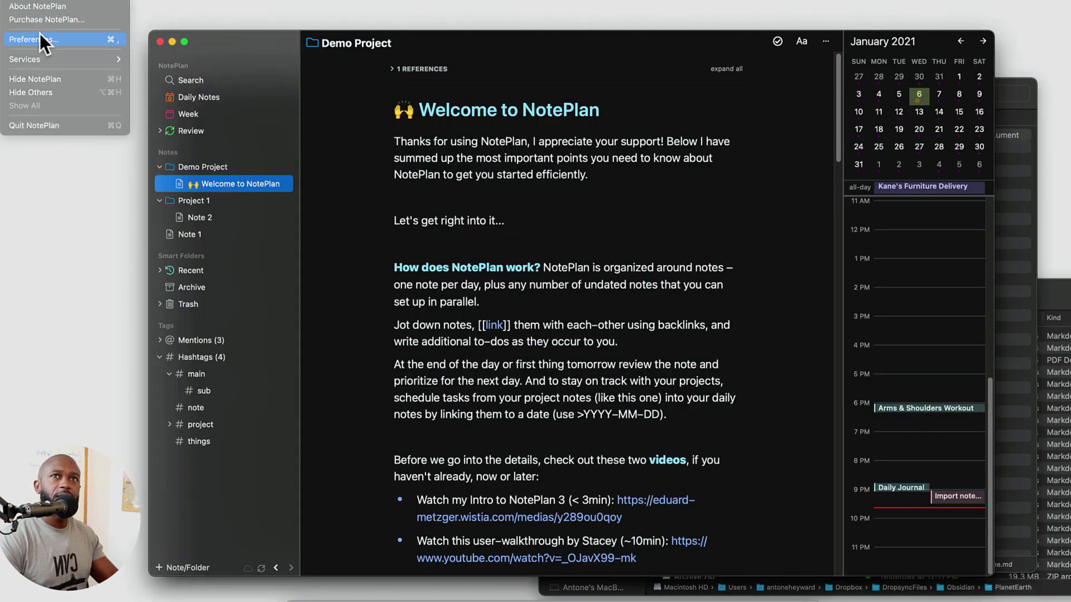
click(40, 33)
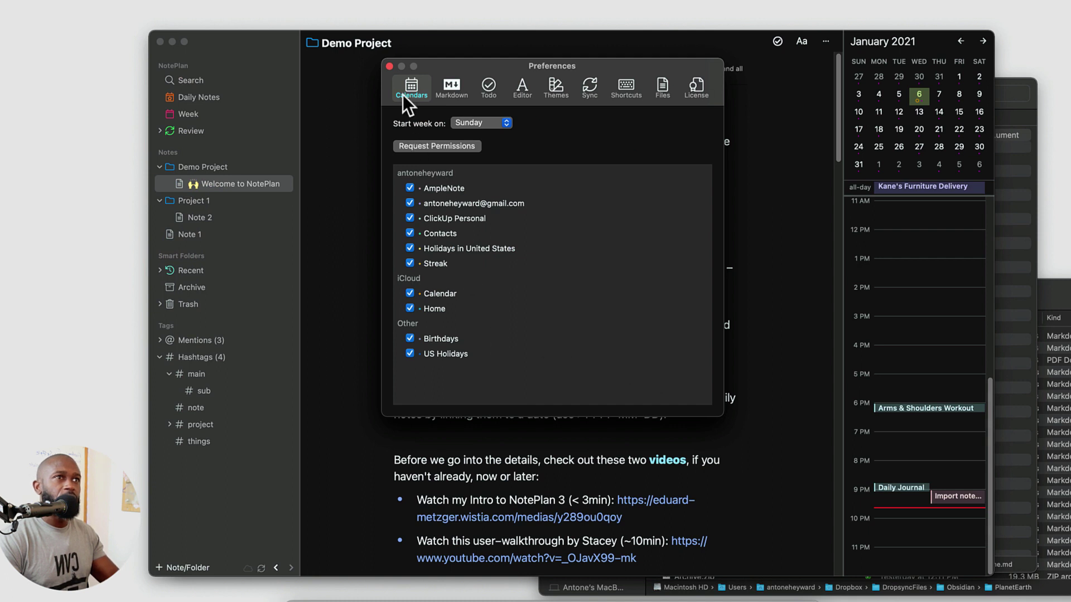
click(483, 126)
click(487, 135)
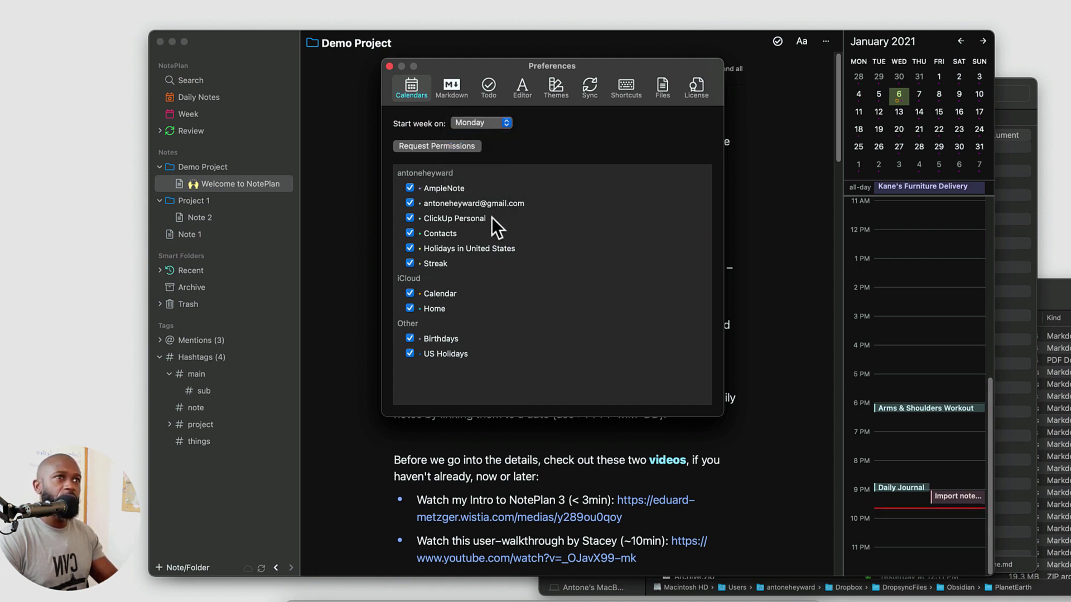
- Review the Markdown, Todo and Editor preference tabs
click(450, 89)
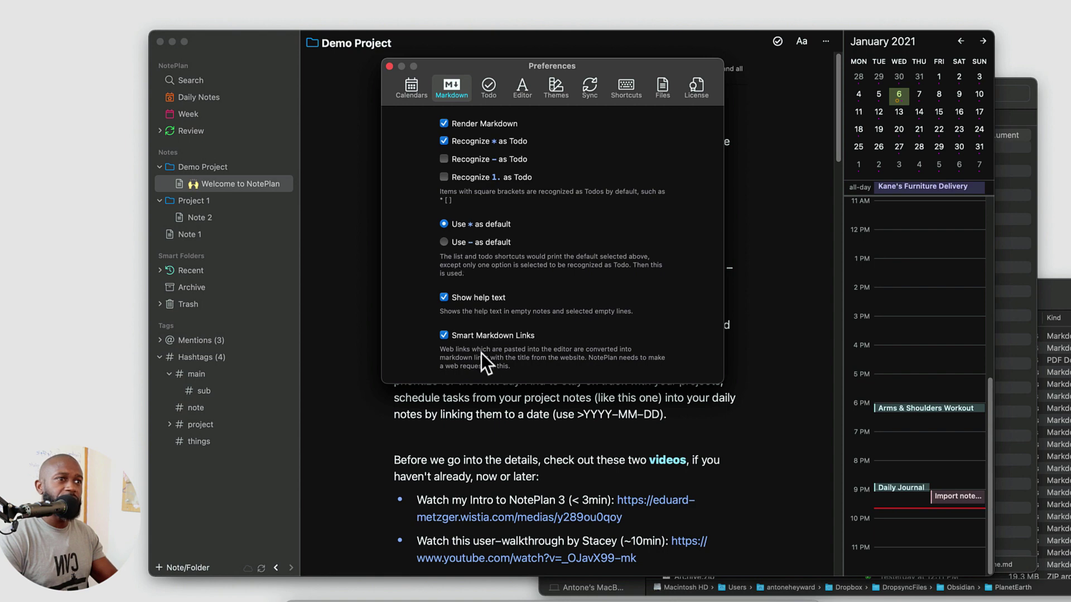
click(488, 87)
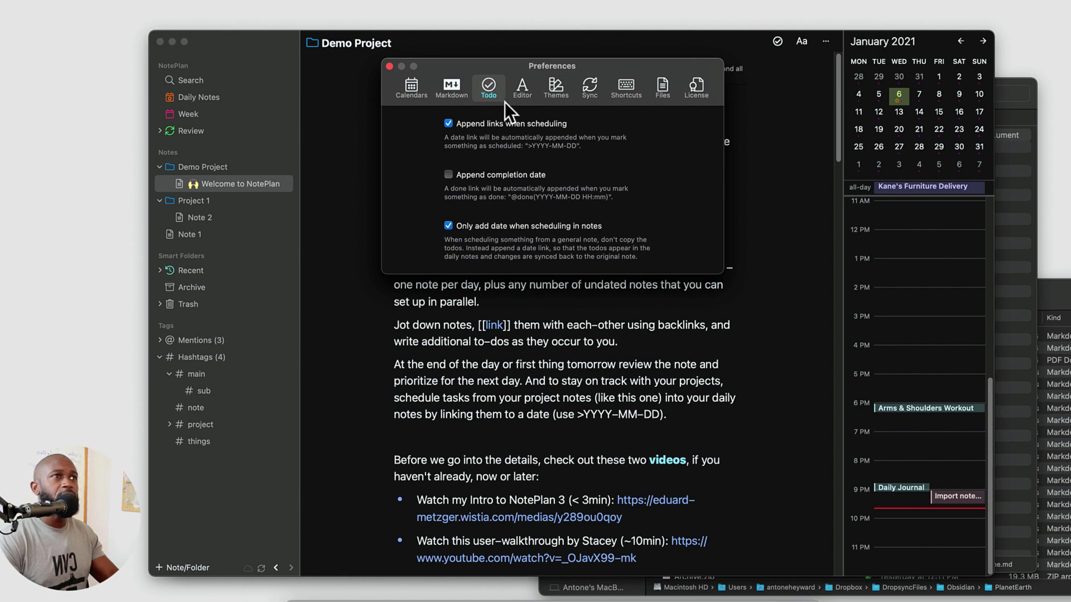
click(520, 88)
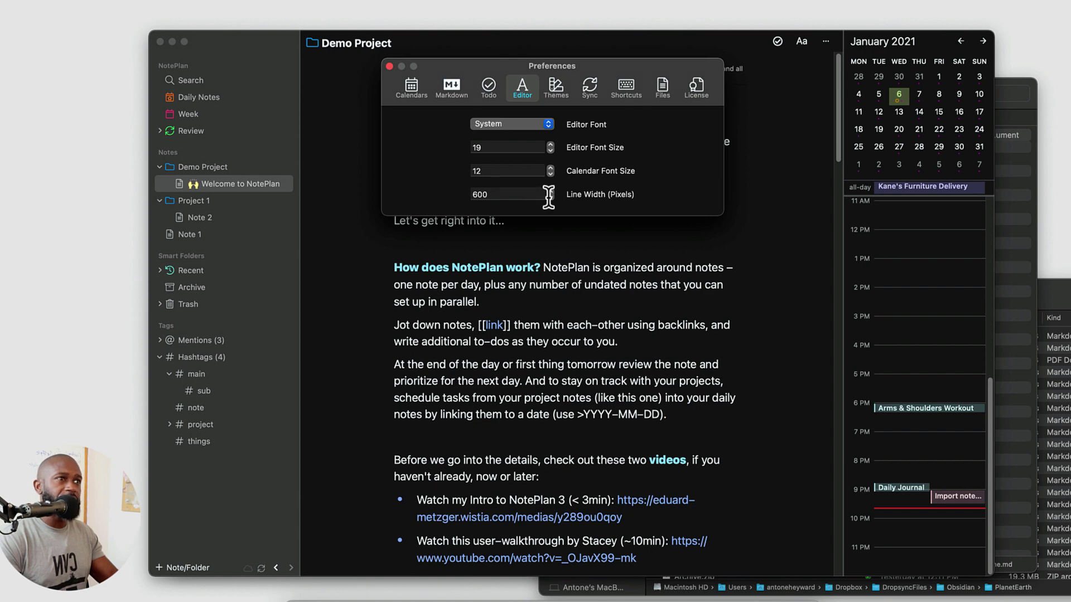
- Browse the Themes preferences, then check the Sync settings using CloudKit
click(555, 87)
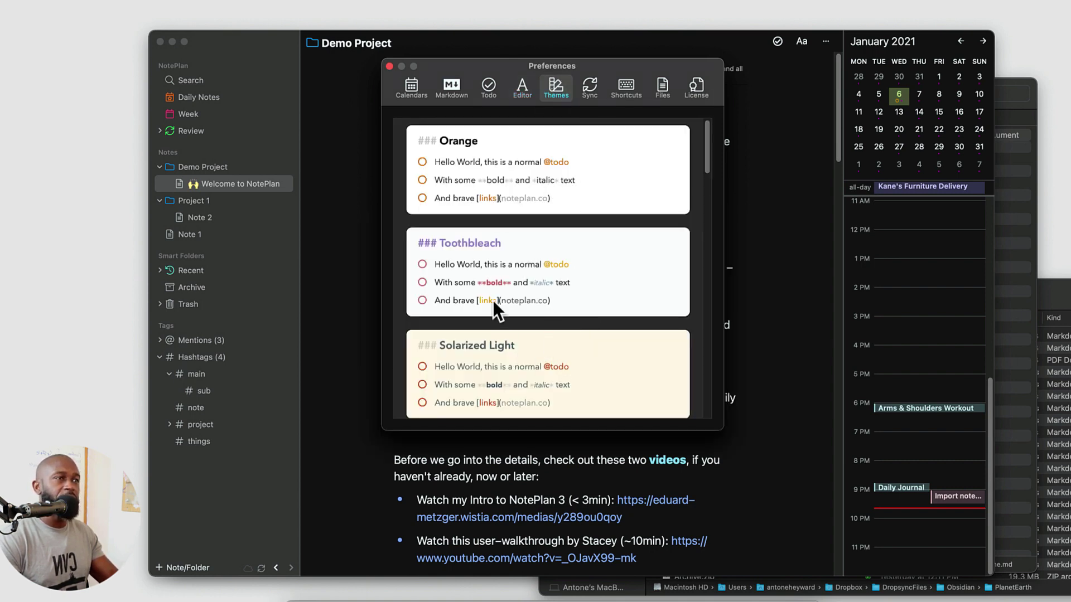
click(586, 89)
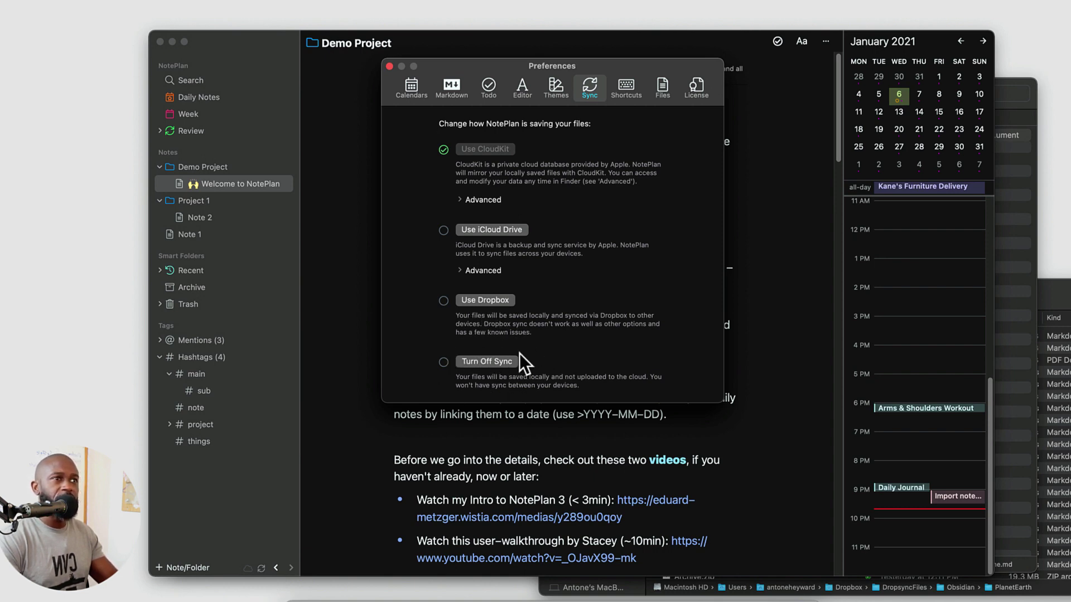
- Look over the Shortcuts and Files preferences, then show the Personal Annual licence details
click(626, 87)
click(661, 86)
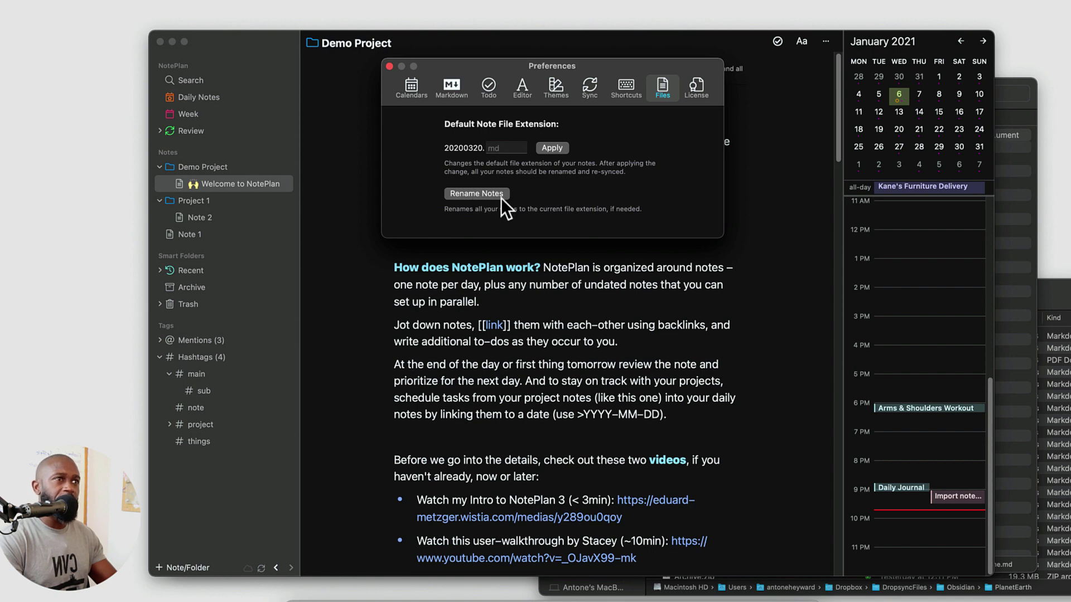
click(696, 88)
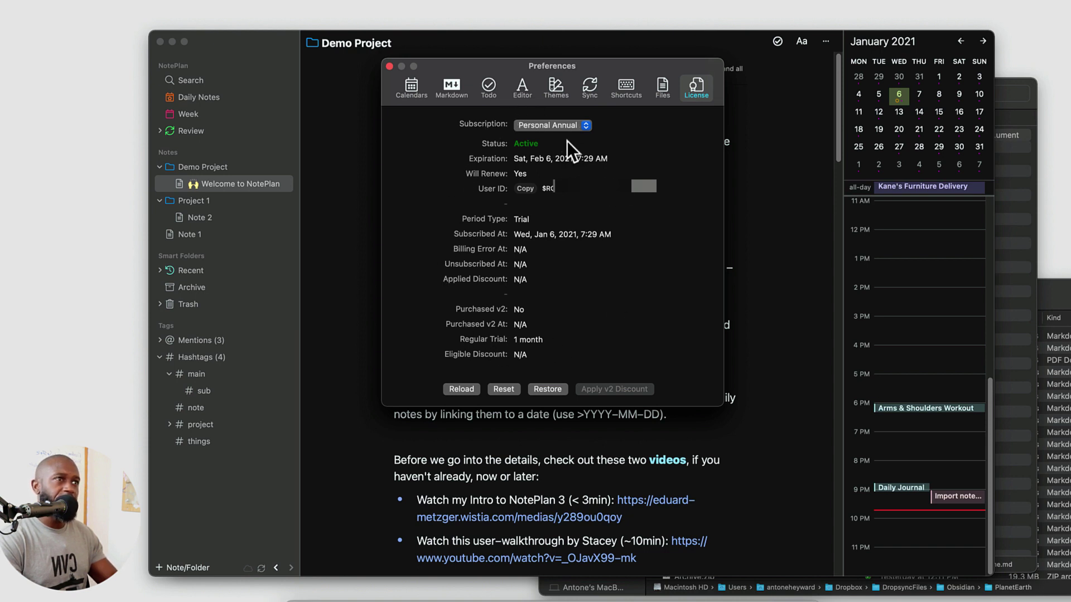
- Leave the subscription on Personal Annual and close Preferences with Cmd+W
click(573, 126)
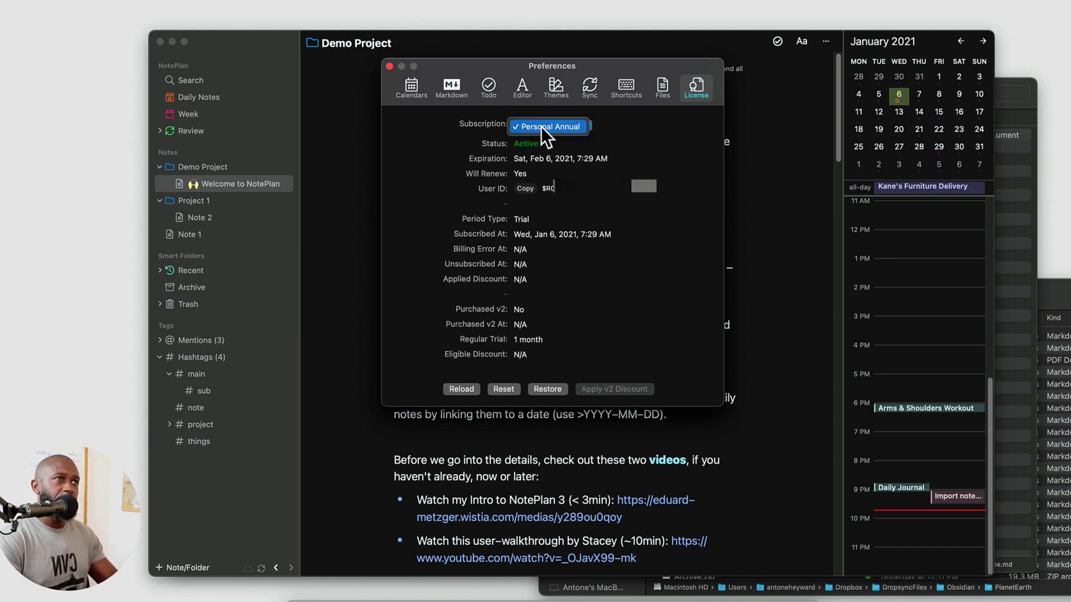
click(518, 205)
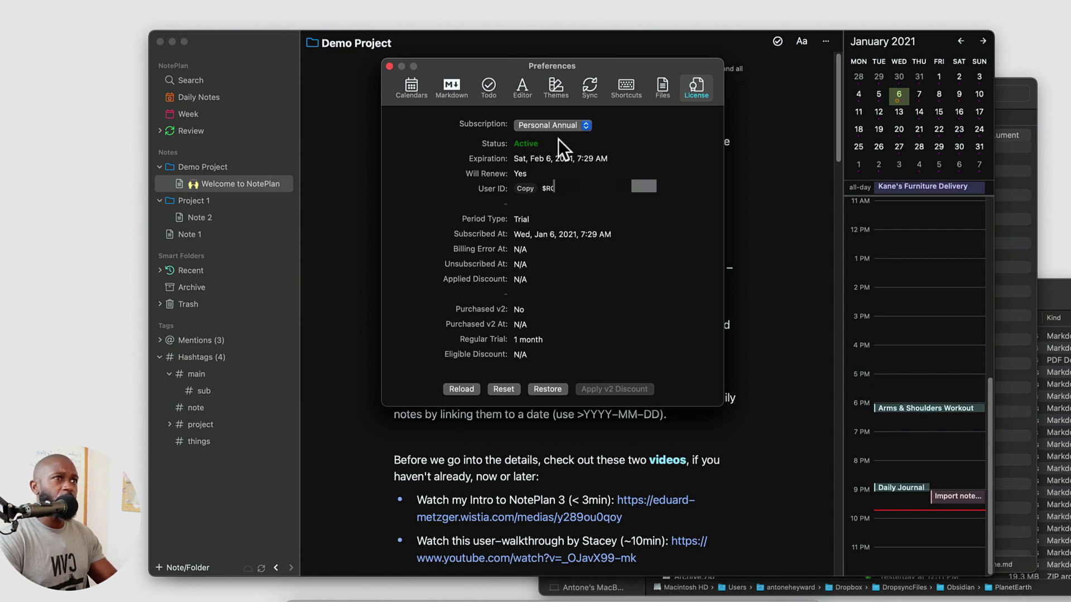
key(super+w)
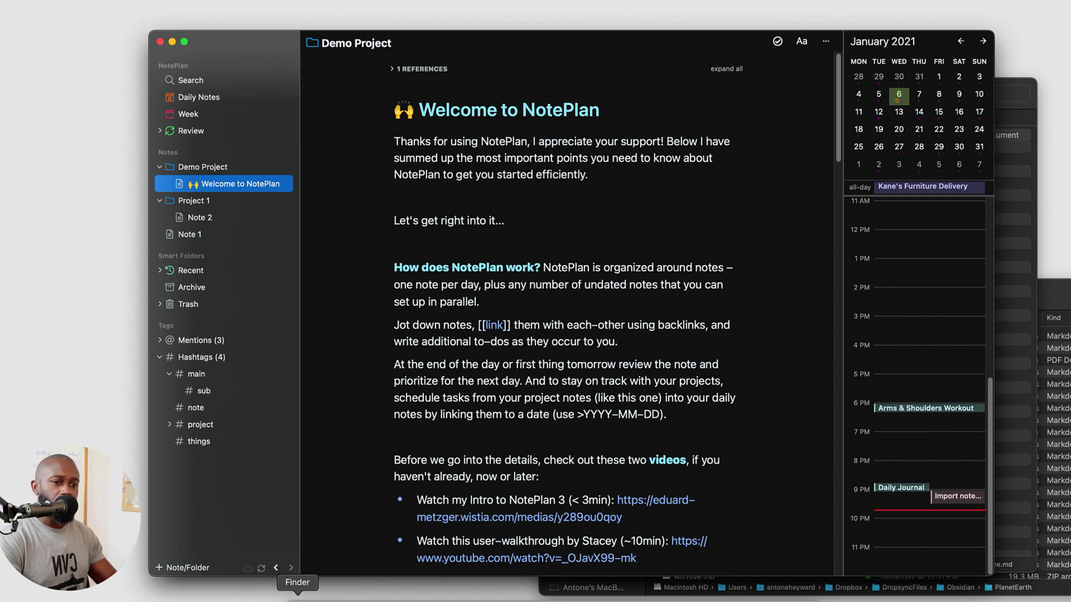
- Open Welcome.md from Finder's Demo Project folder with Sublime Text.app
click(297, 599)
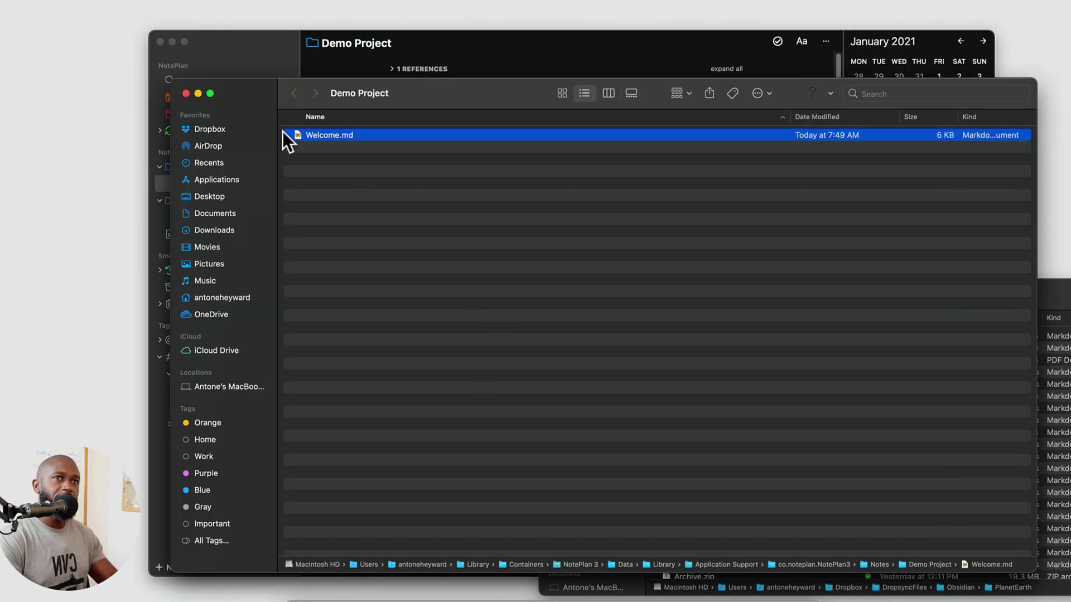
drag(245, 87, 342, 91)
right_click(411, 136)
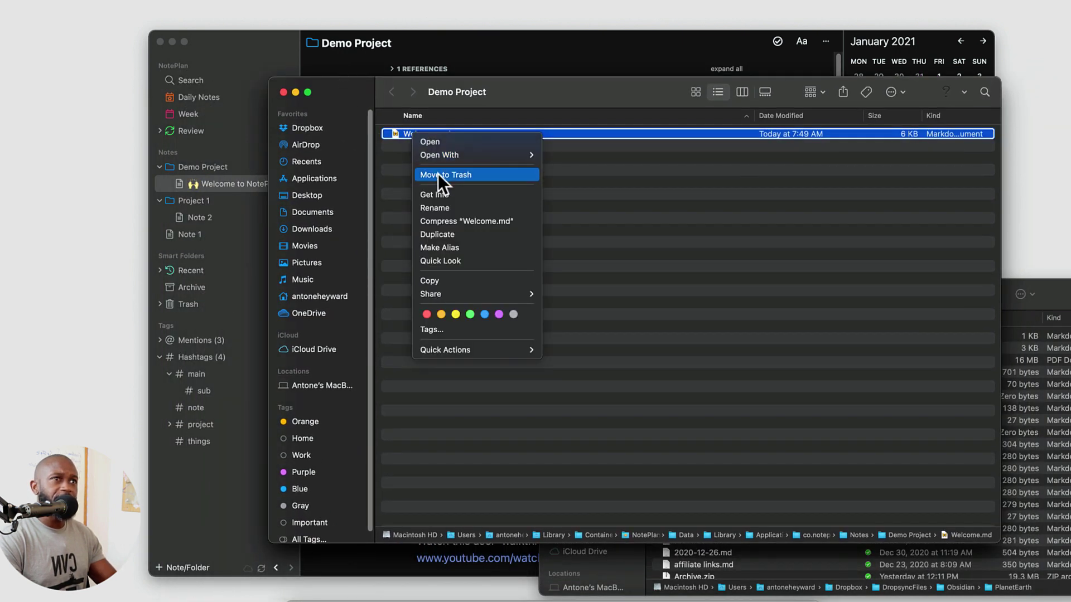
mouse_move(498, 155)
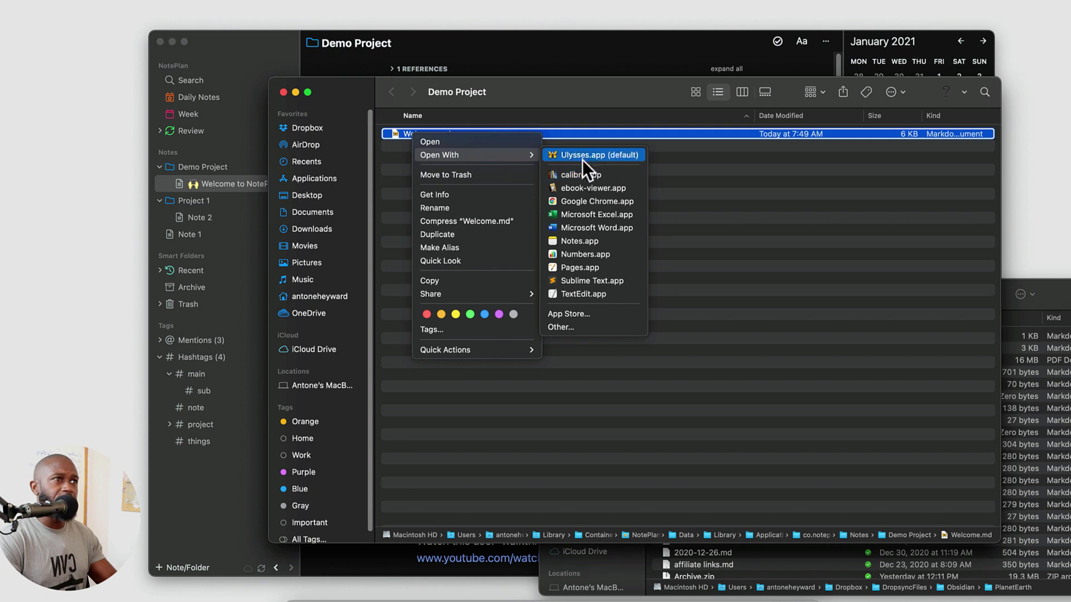
click(587, 281)
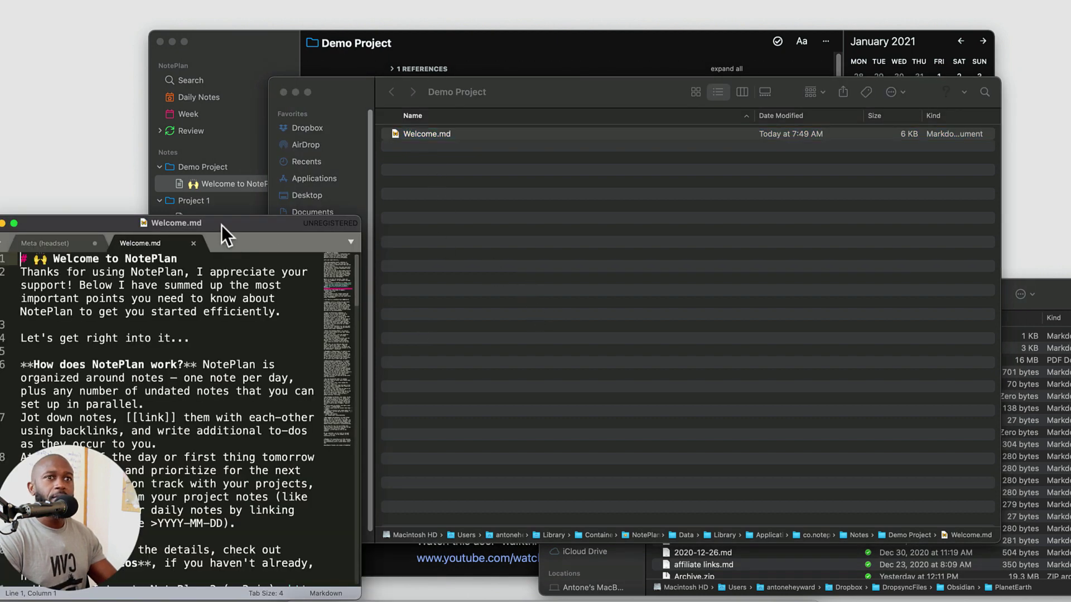
- Enlarge the Sublime Text window, scroll through Welcome.md's Markdown, then minimize the editor
drag(251, 243, 585, 152)
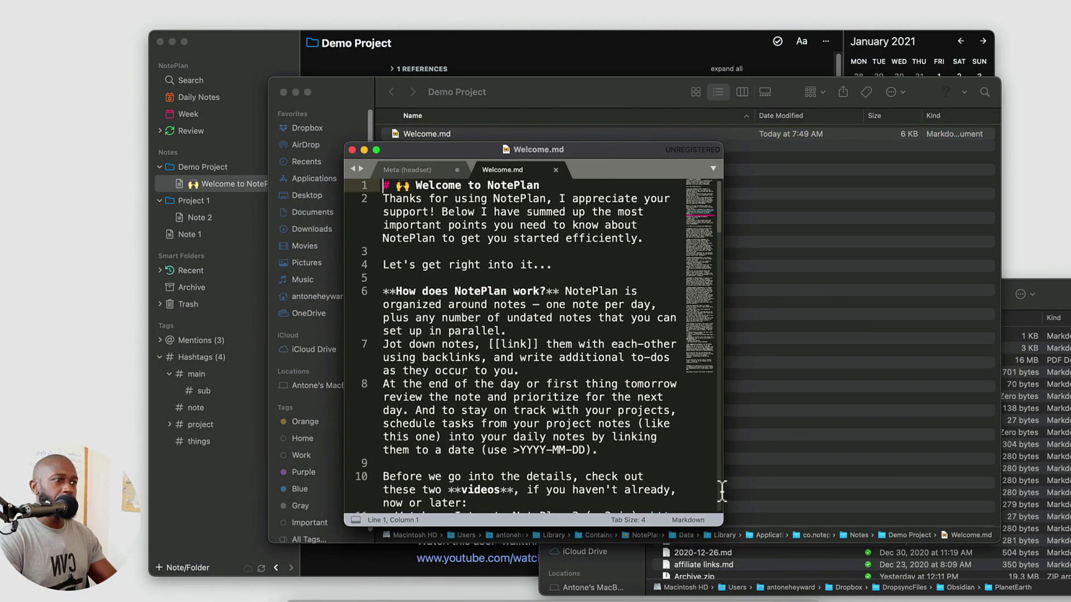
drag(723, 523, 965, 565)
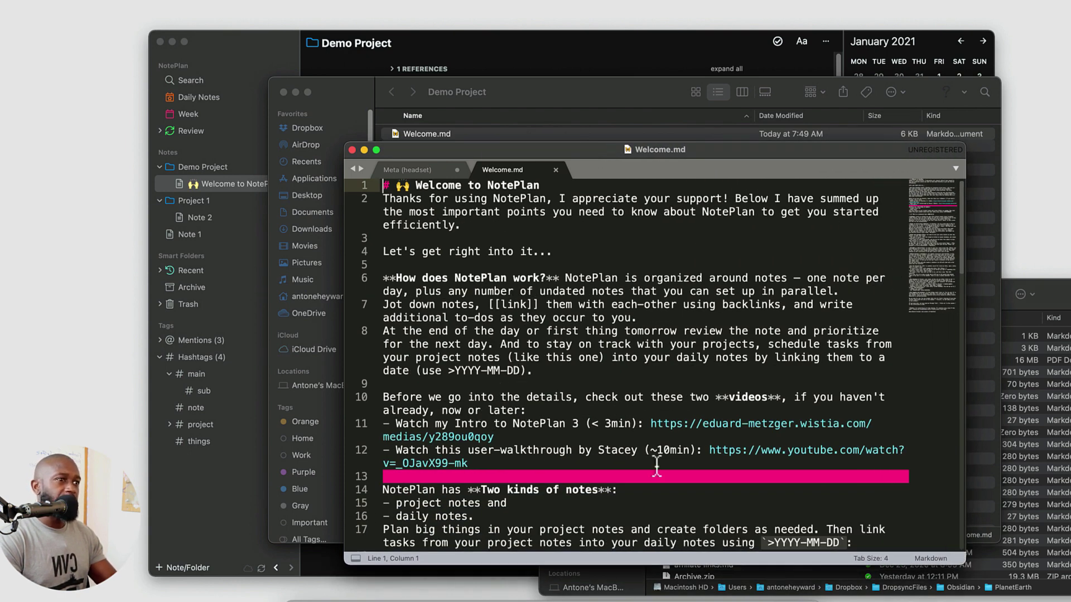
drag(654, 463, 625, 491)
click(481, 317)
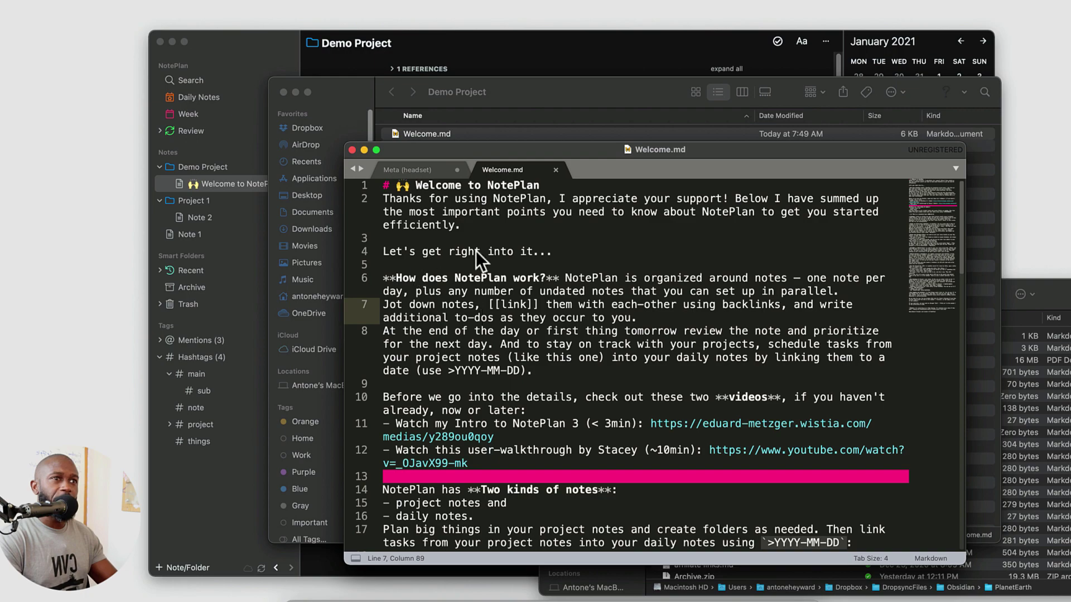
scroll(524, 414, down, 15)
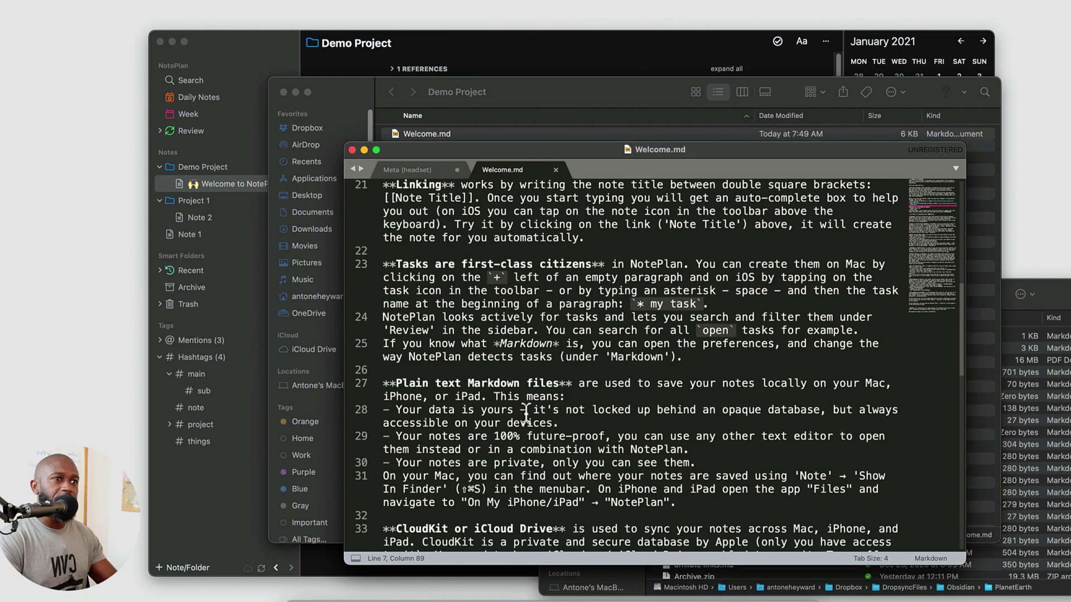
scroll(526, 415, down, 10)
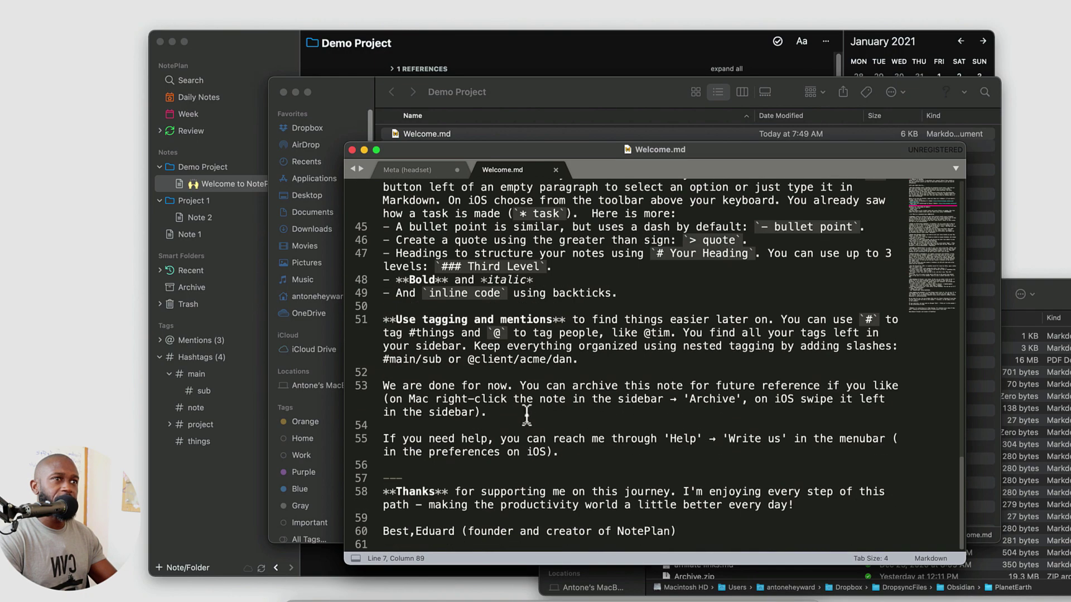
scroll(526, 415, up, 6)
scroll(526, 416, up, 5)
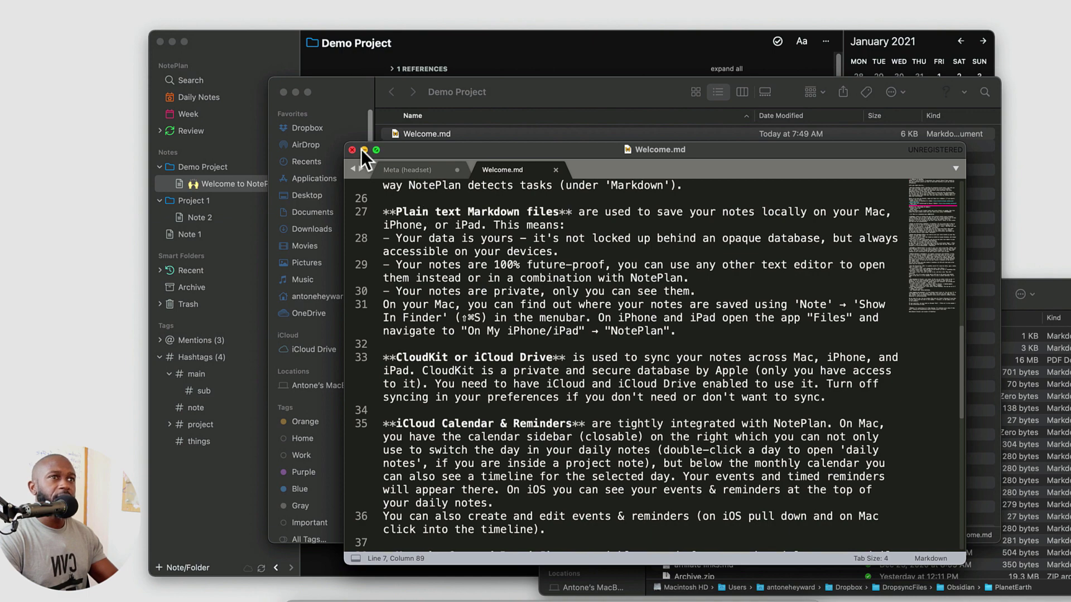
click(363, 149)
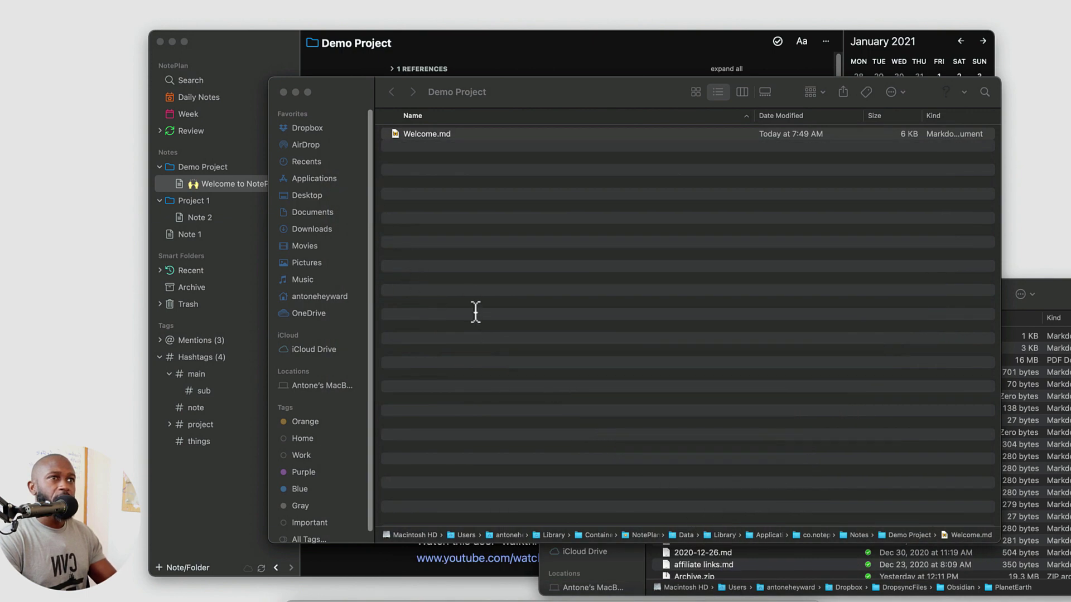
- From Demo Project, go up to Notes, create a folder named 'Import' and open it
click(418, 134)
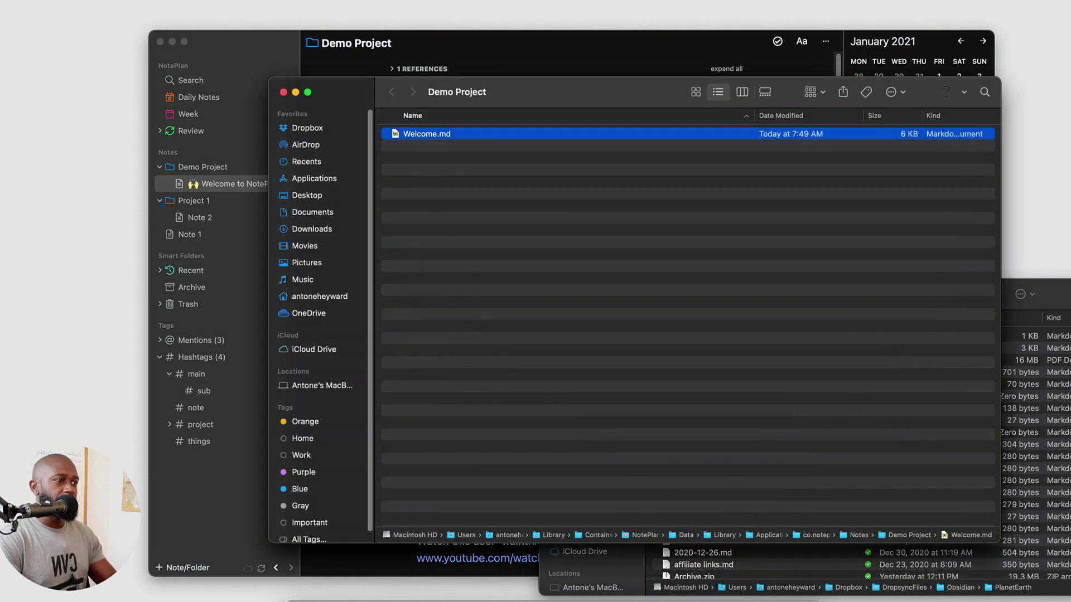
double_click(859, 536)
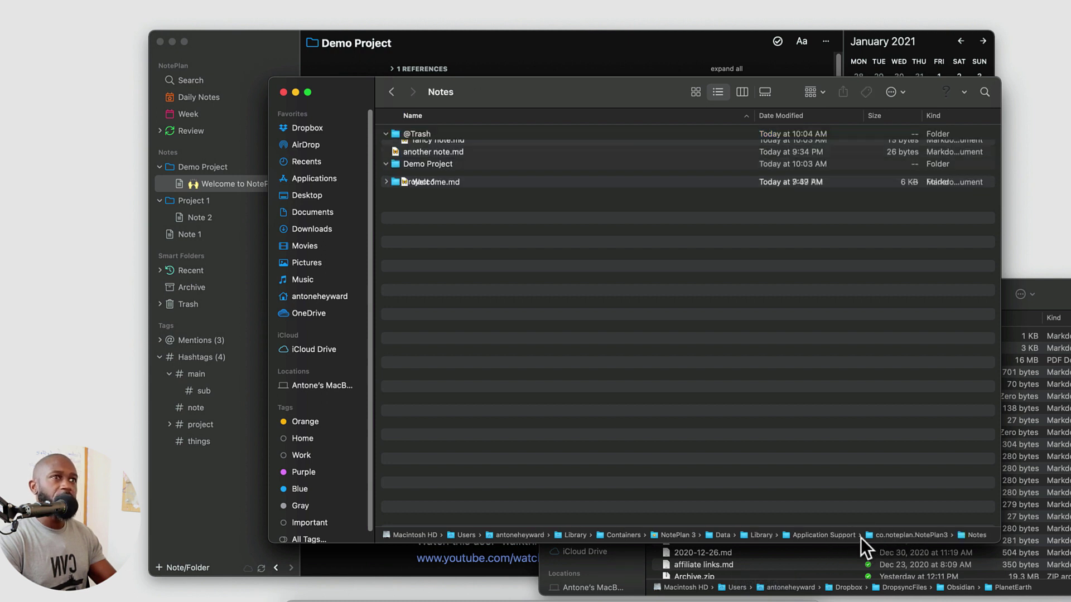
right_click(407, 237)
click(416, 245)
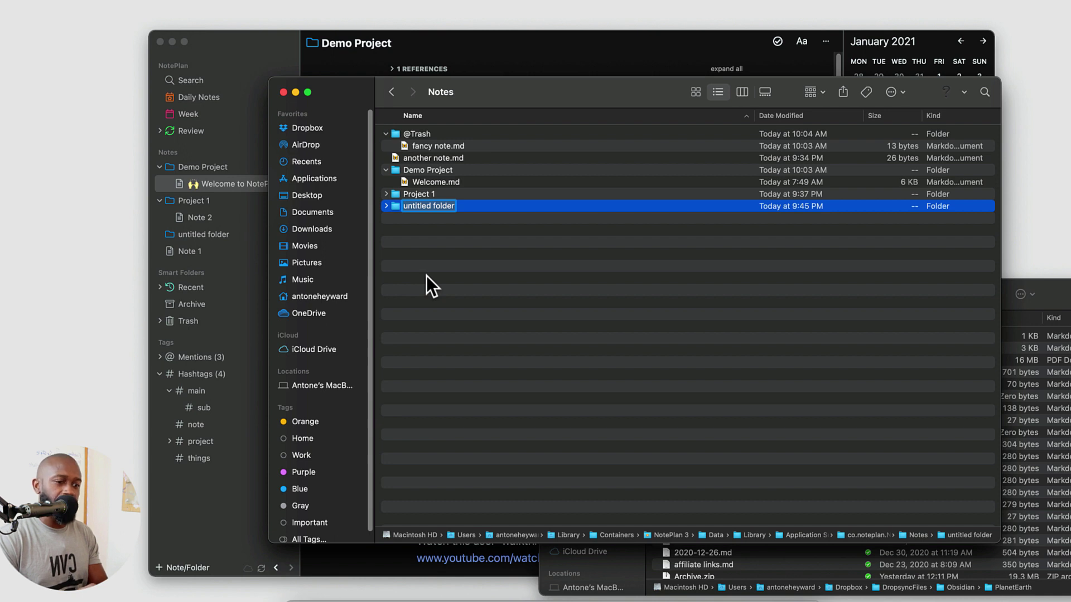
text(Ide)
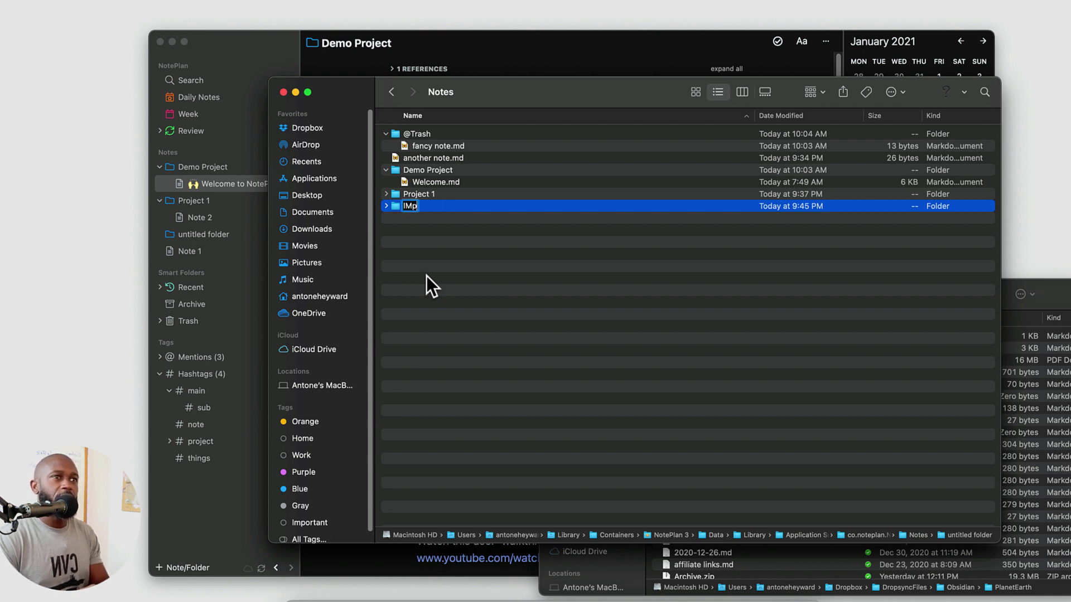
key(BackSpace)
key(BackSpace)
text(mport)
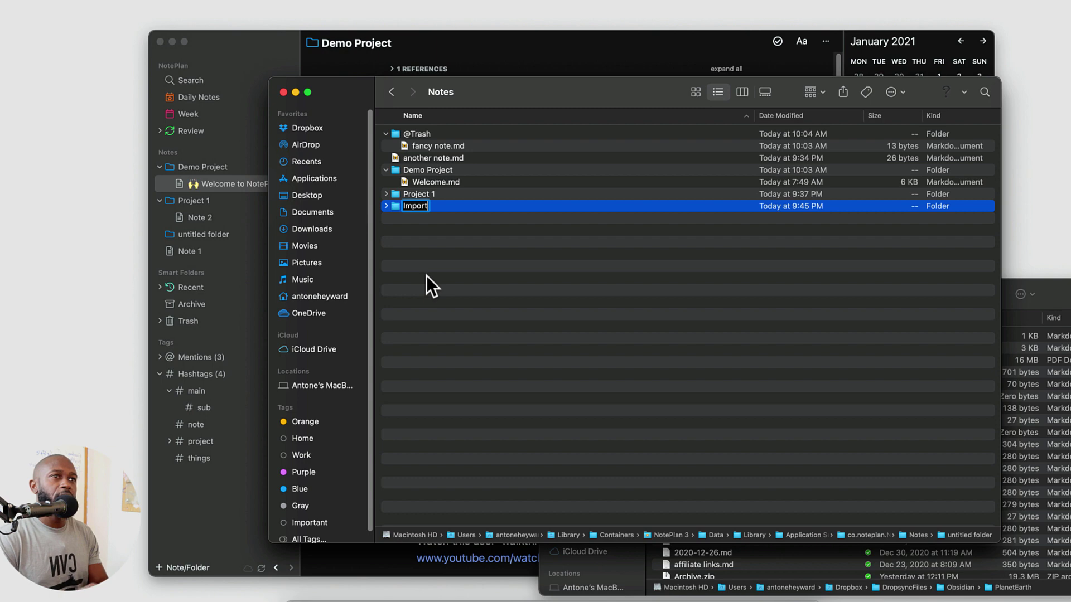
key(Return)
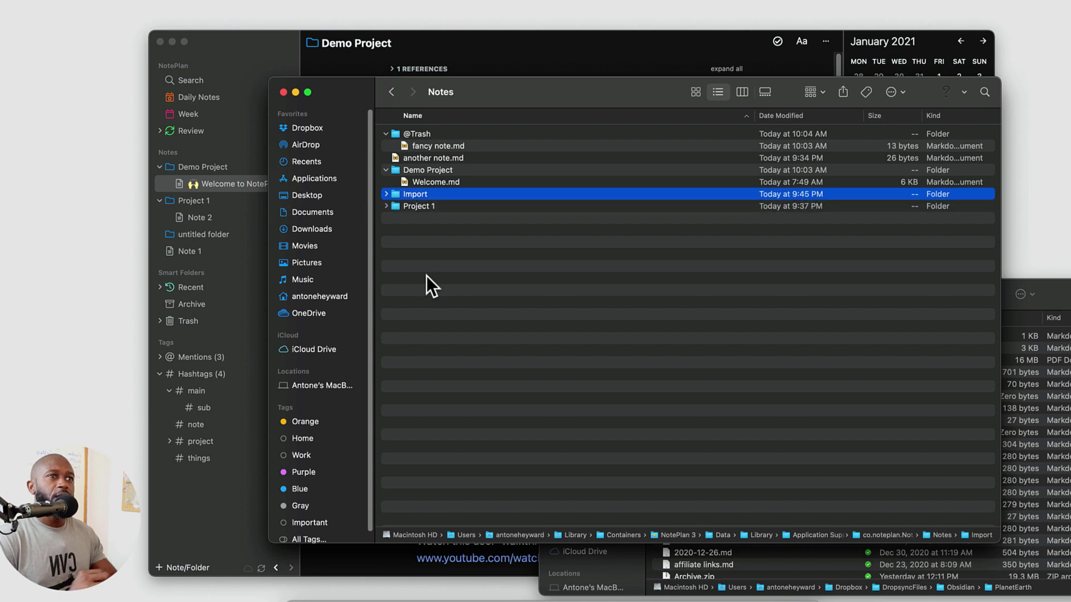
double_click(395, 196)
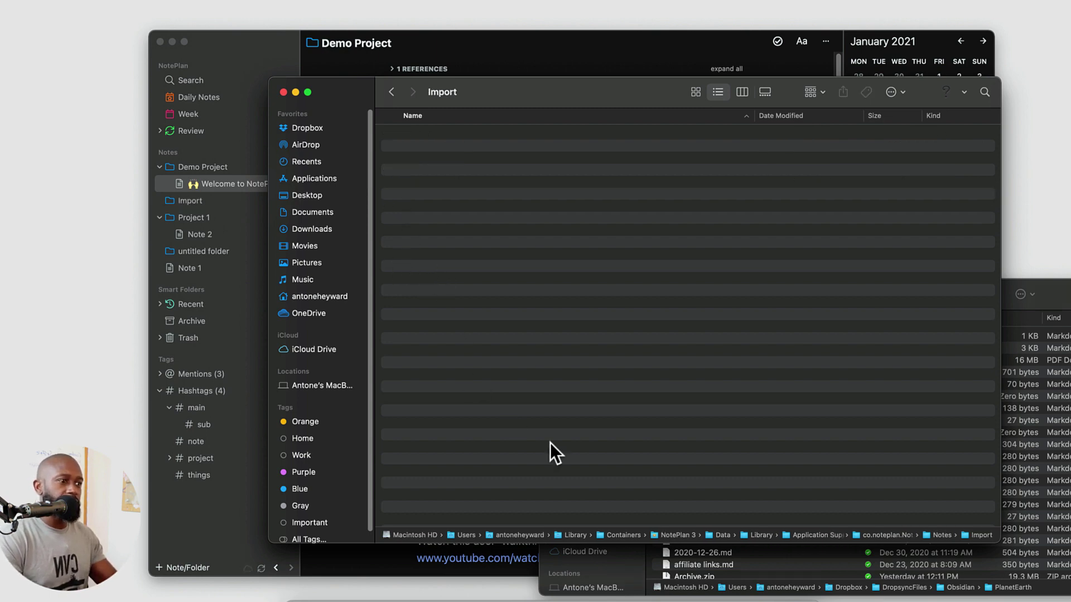
- Copy 1writer markdown to reminder.md and the goals Markdown file from PlanetEarth into Import
click(775, 559)
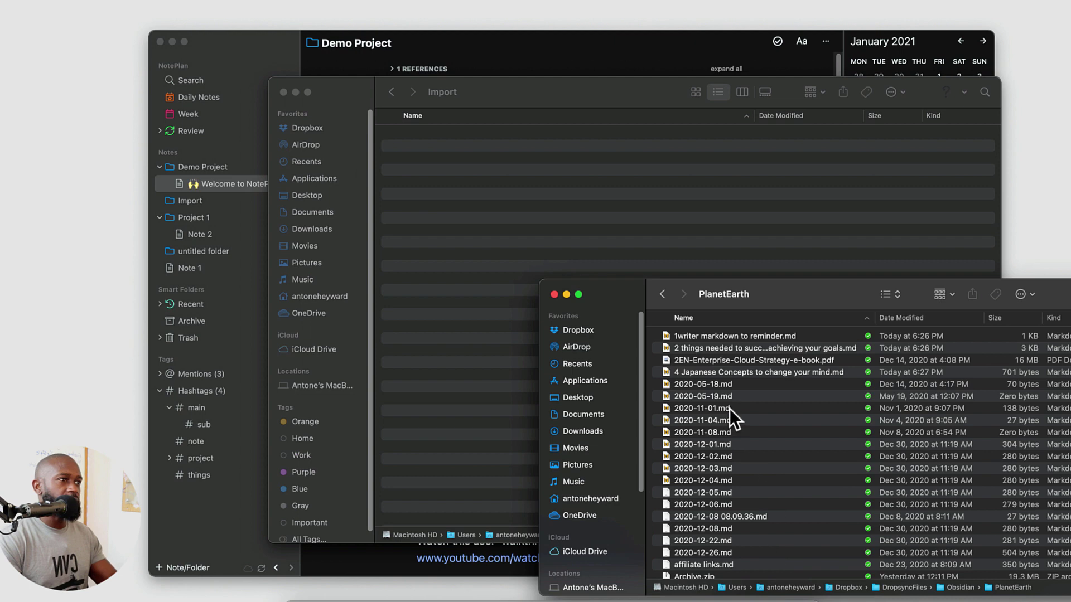
click(700, 341)
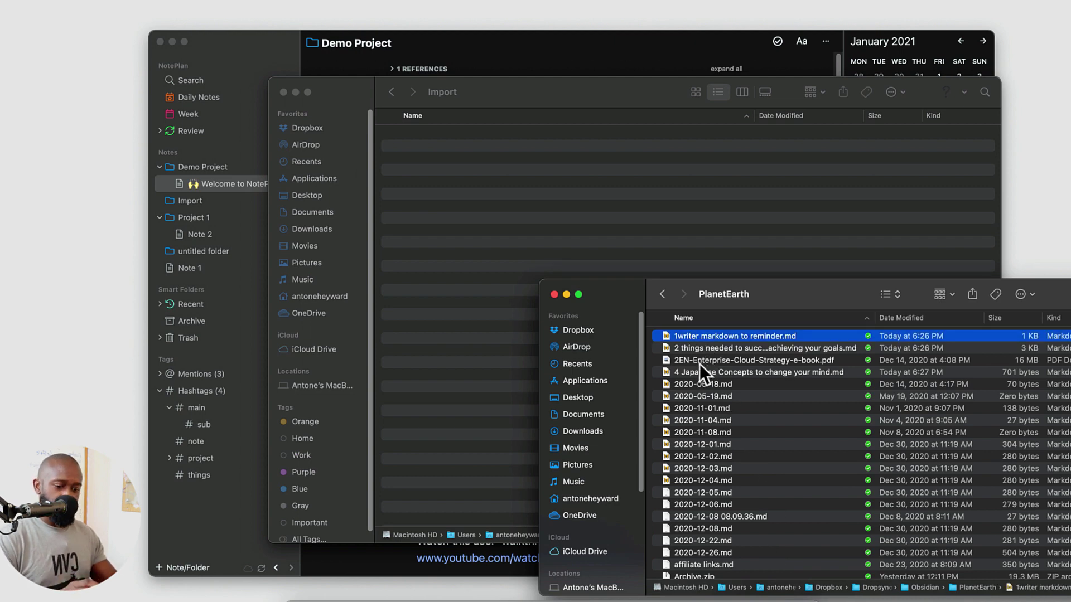
shift+click(701, 353)
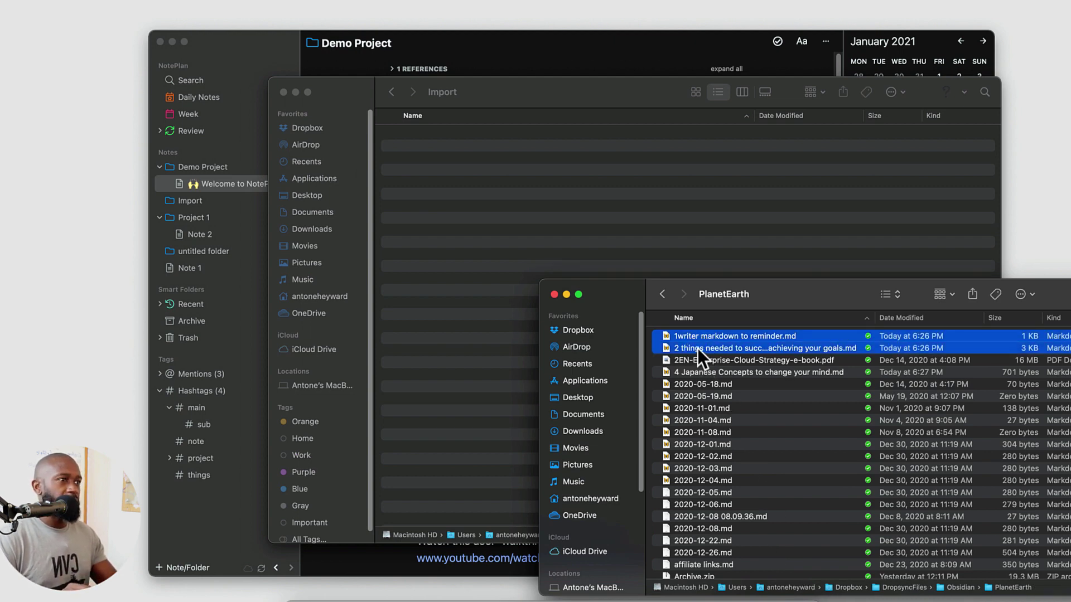
right_click(700, 347)
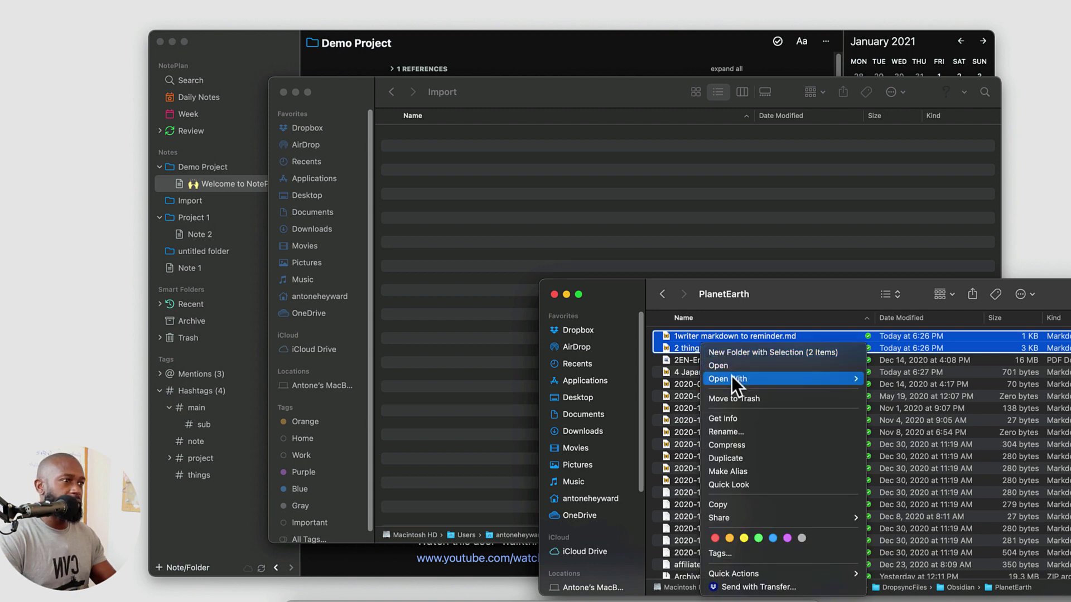
click(723, 505)
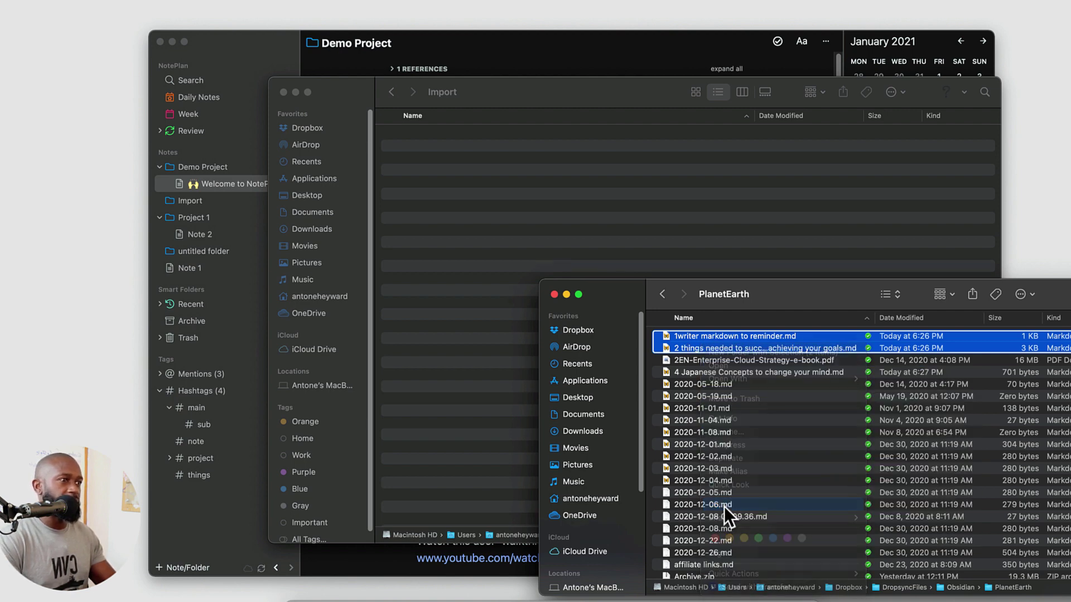
click(483, 186)
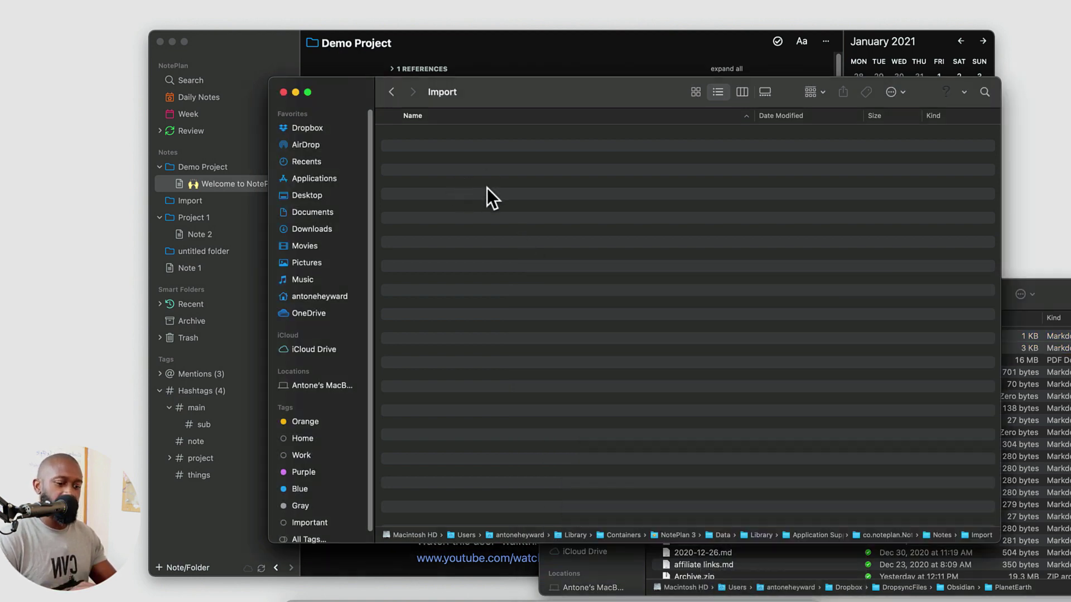
key(super+v)
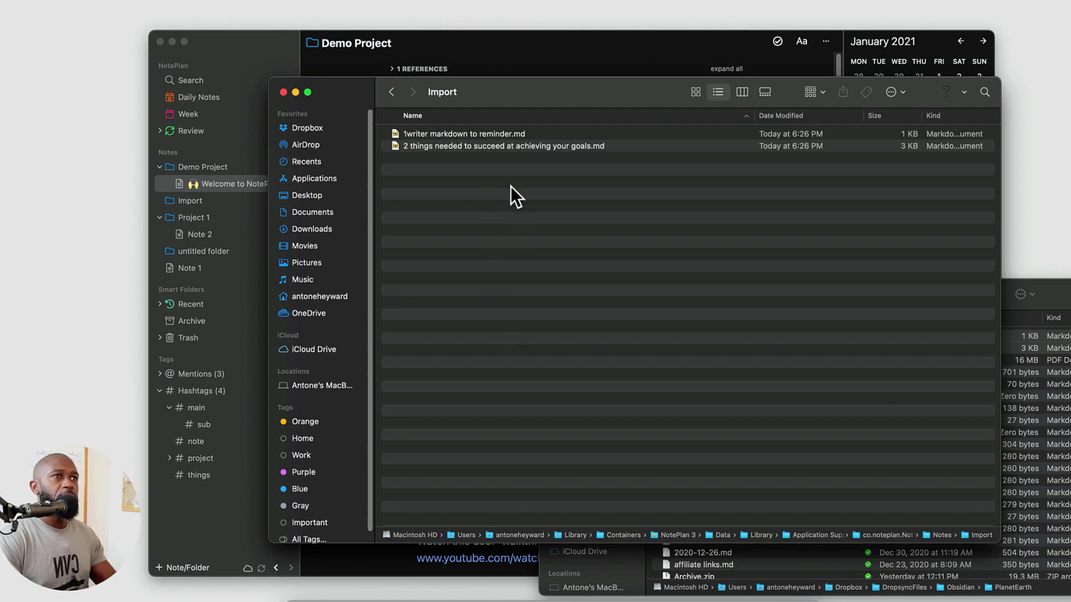
- Collapse Project 1, expand NotePlan's Import folder and open both imported notes, ending on the first
click(384, 55)
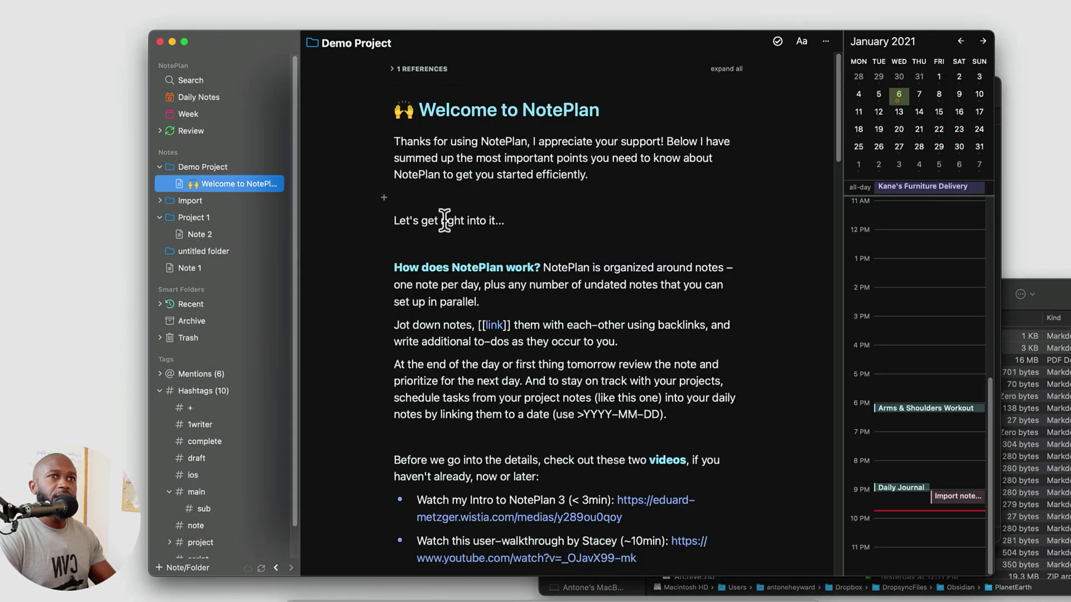
click(158, 219)
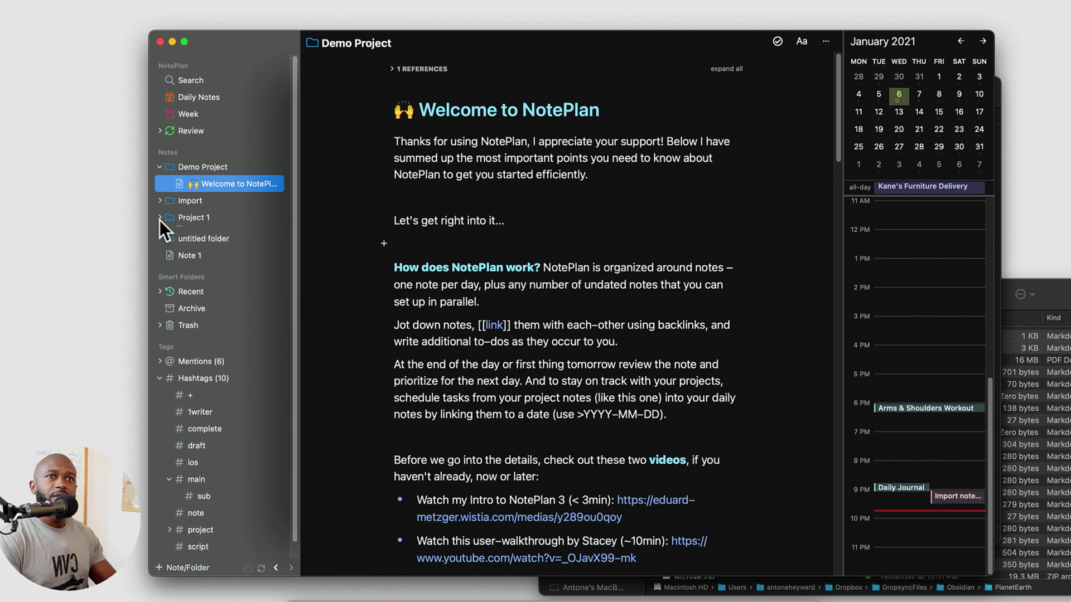
click(173, 202)
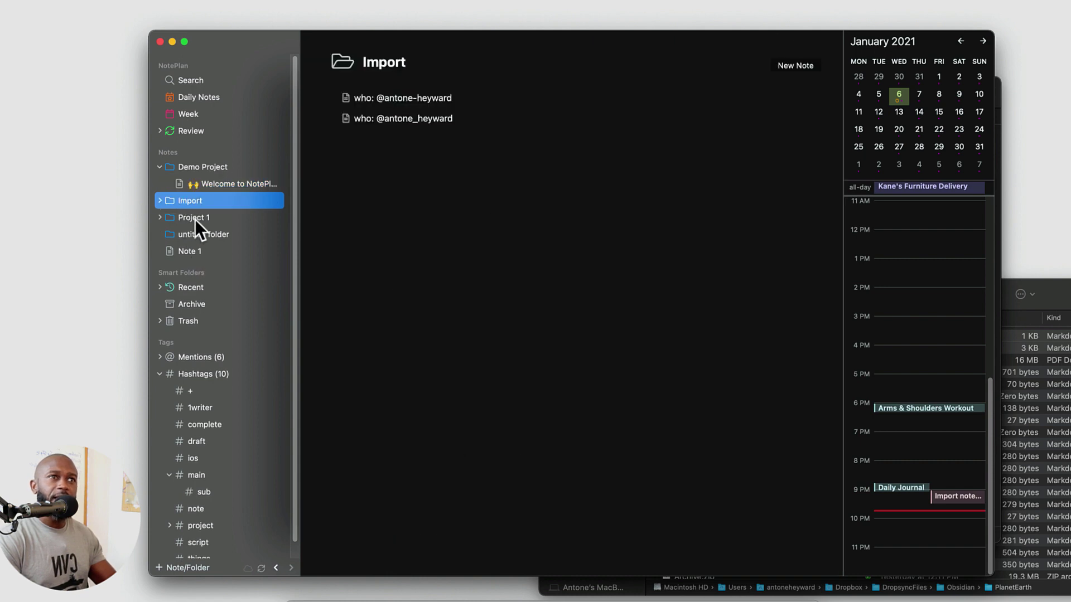
click(160, 200)
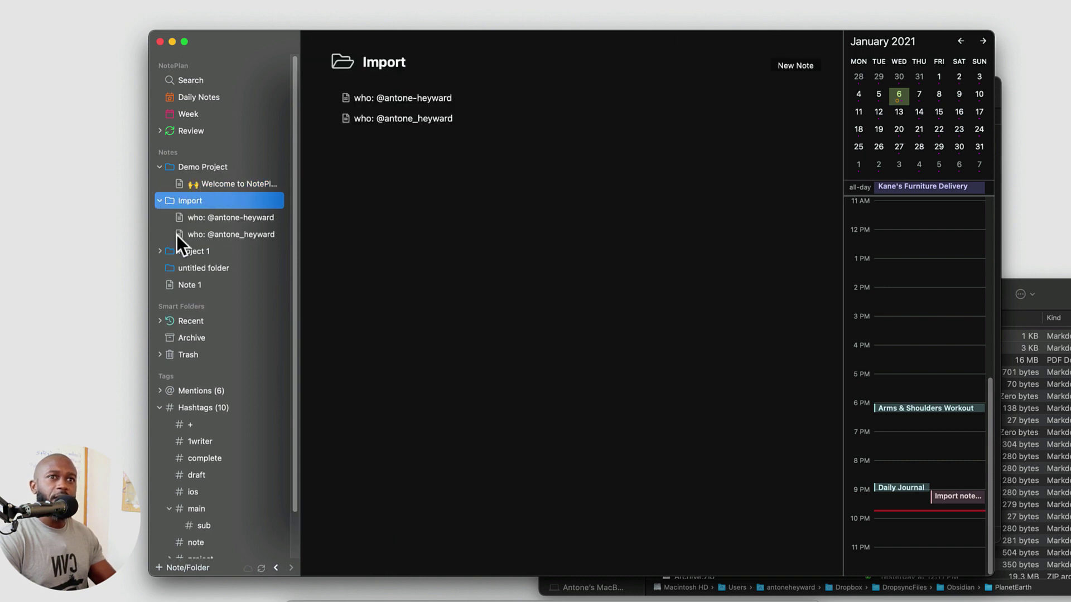
click(223, 218)
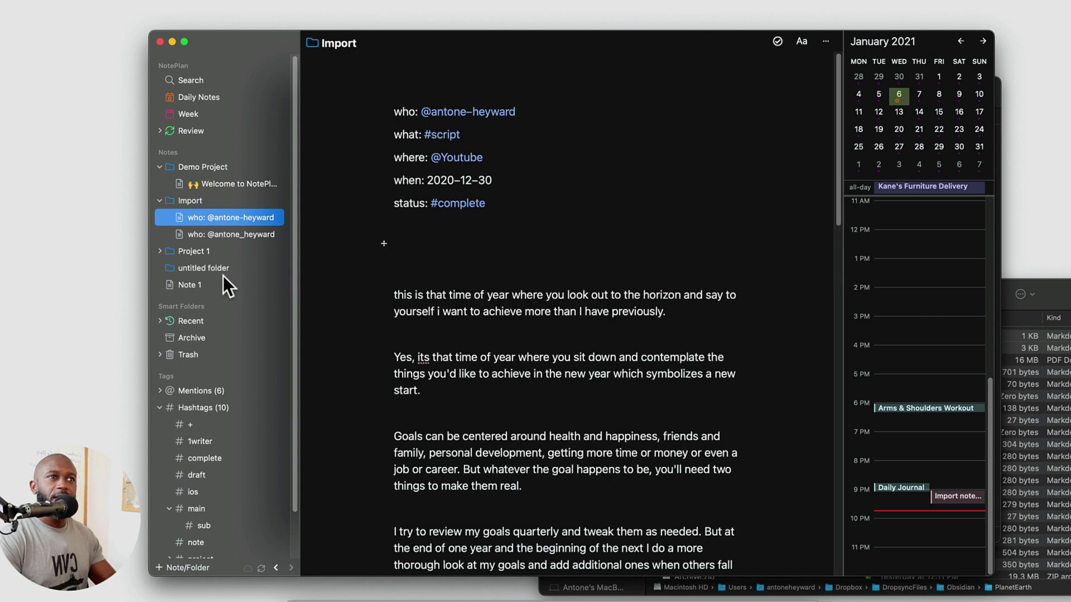
click(208, 235)
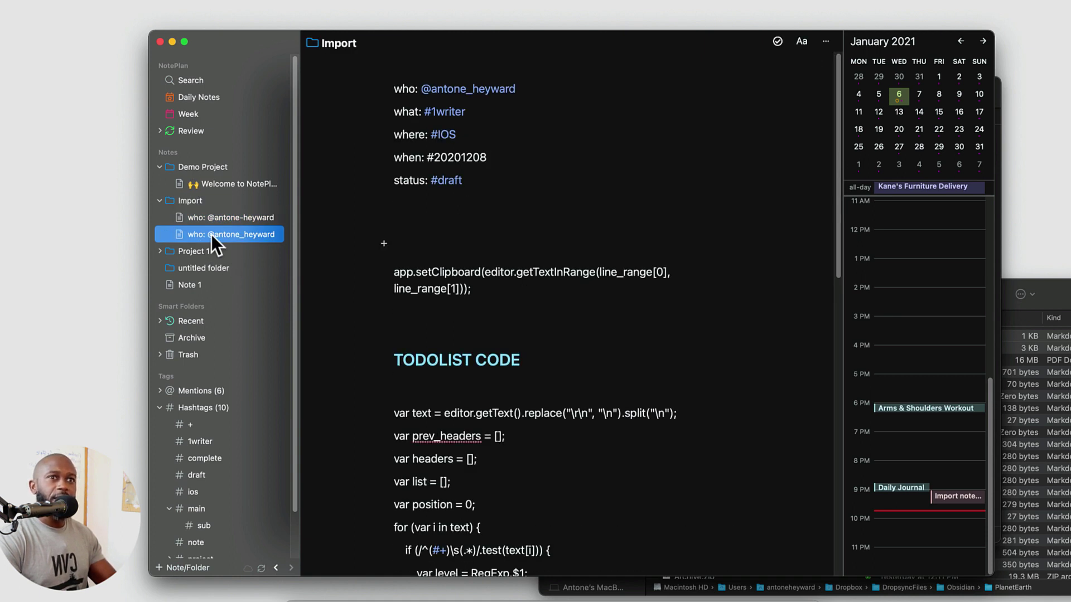
click(208, 218)
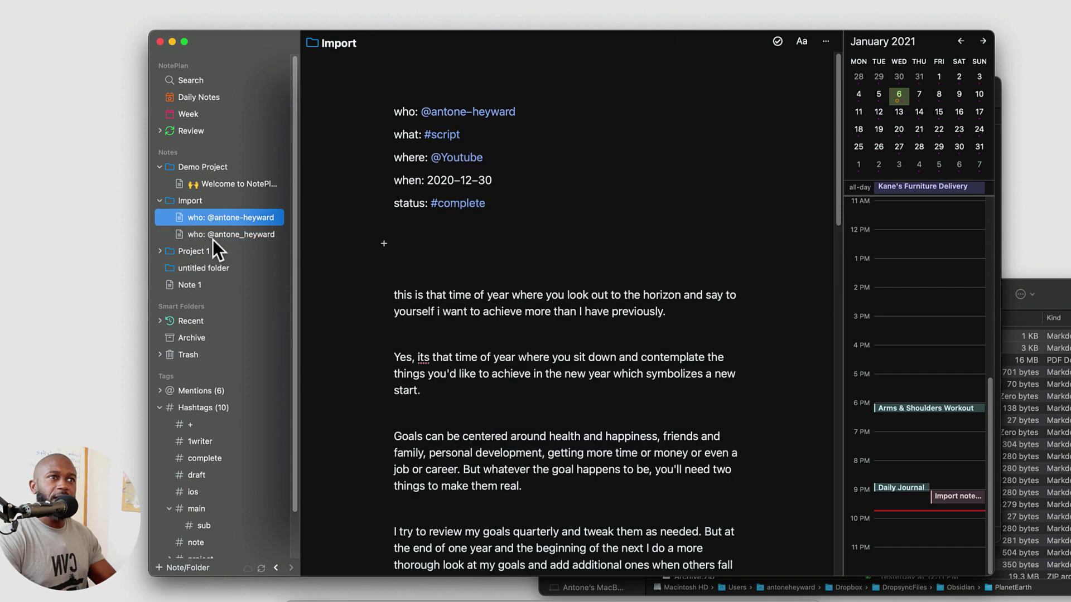
click(395, 115)
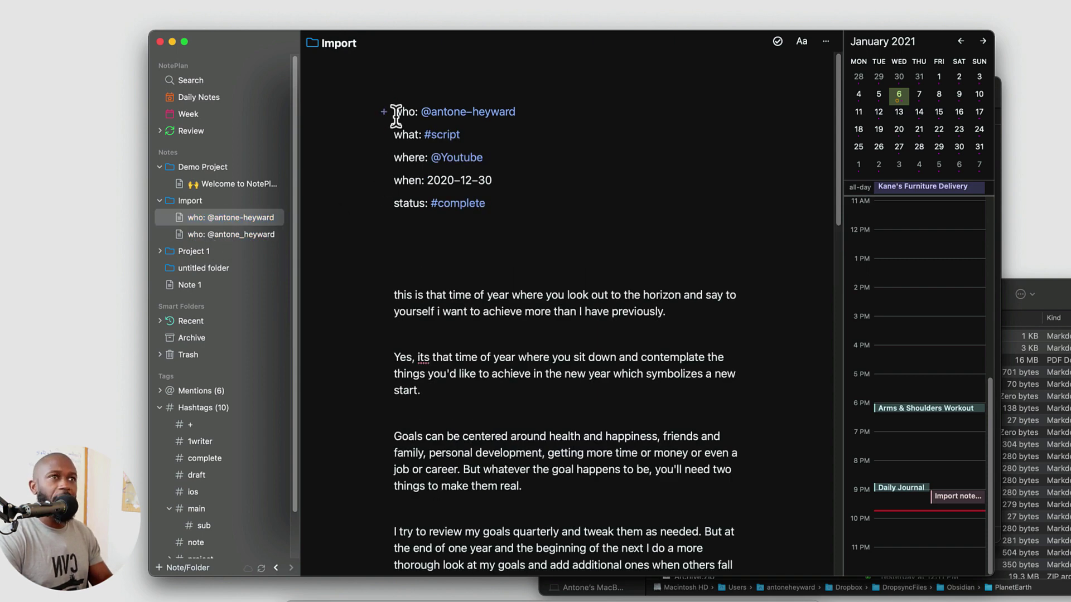
- Glance at the PlanetEarth folder, then return to NotePlan's first imported note
click(1039, 290)
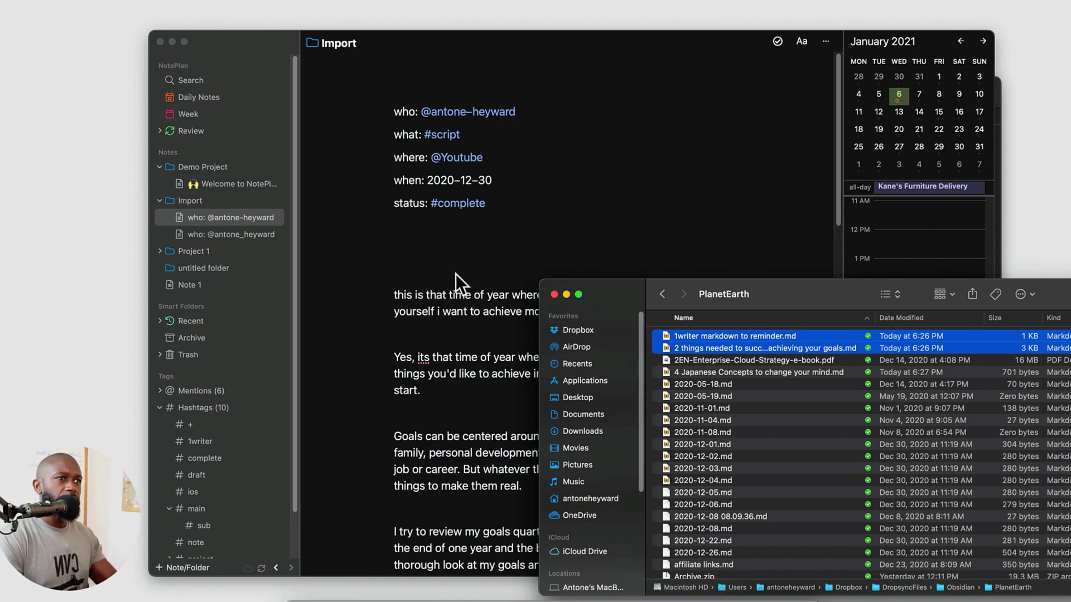
click(212, 239)
click(204, 231)
click(205, 224)
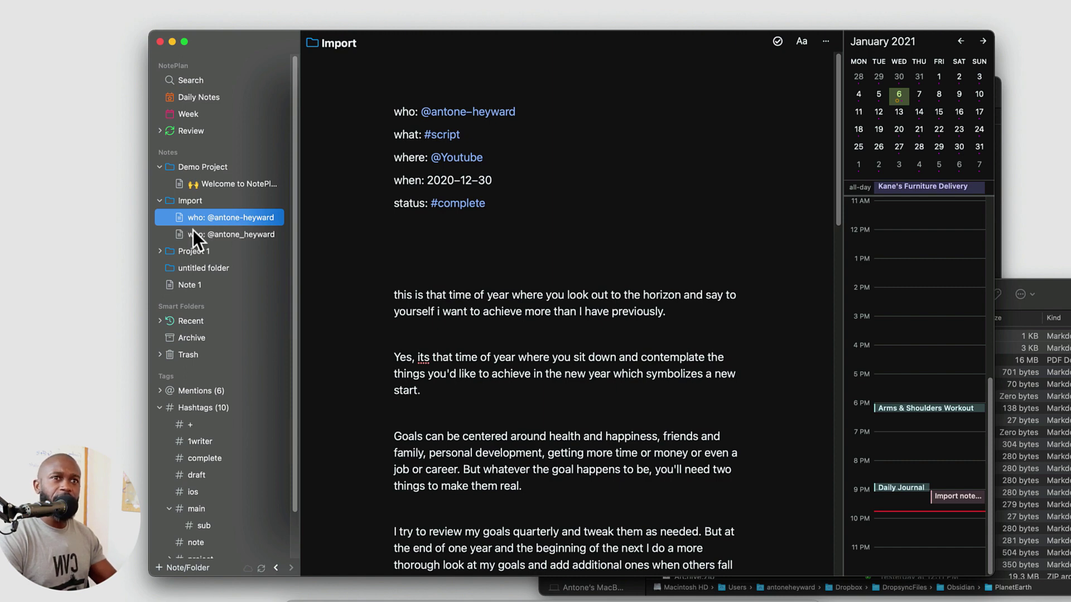
- Collapse Import and Hashtags in the sidebar, briefly expanding then collapsing Mentions
click(414, 249)
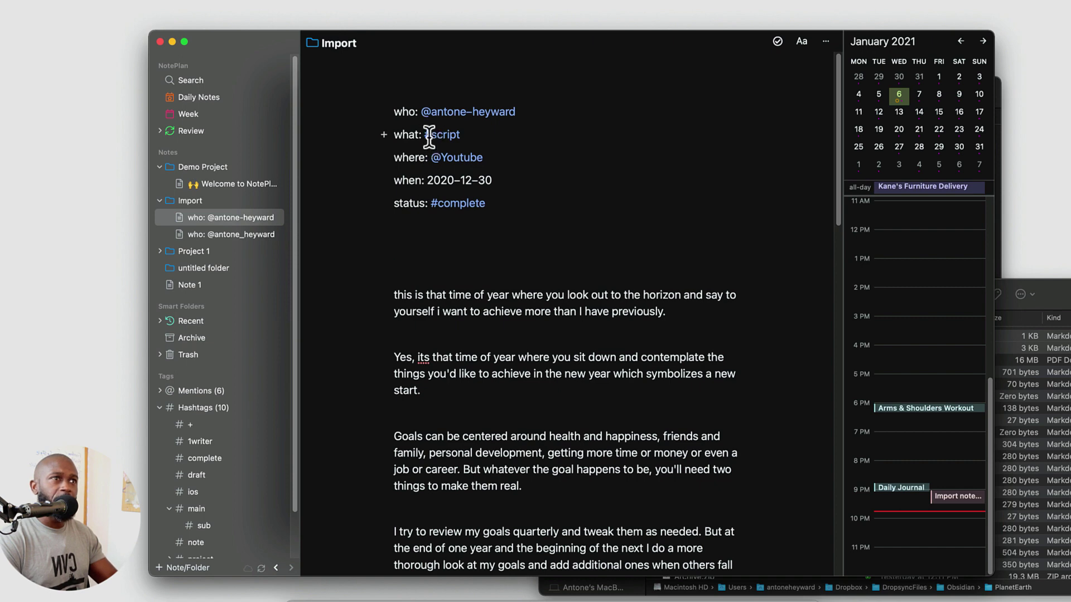
click(160, 202)
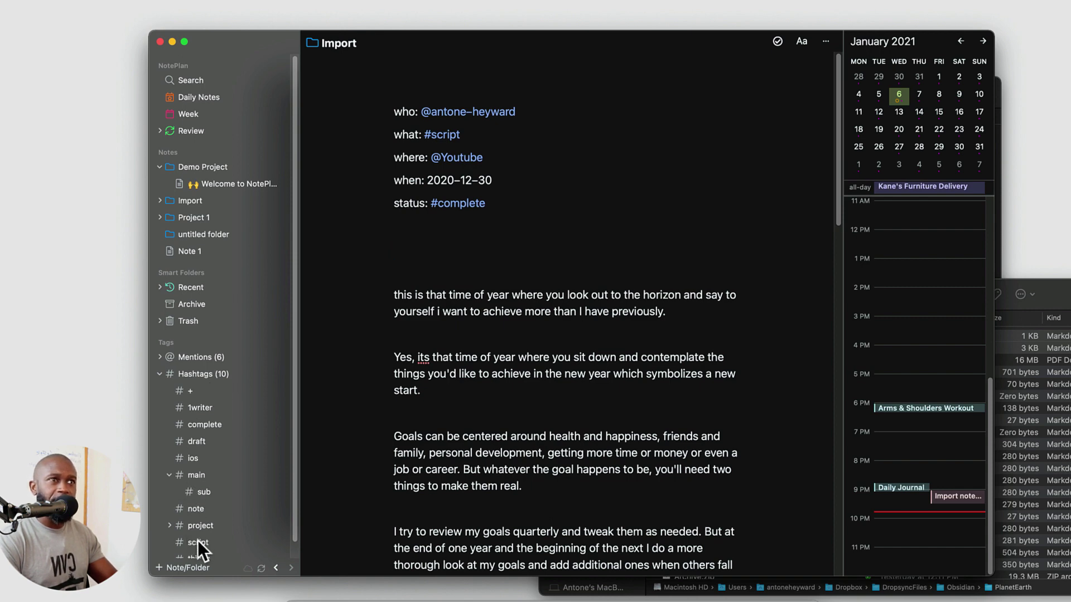
scroll(286, 514, down, 1)
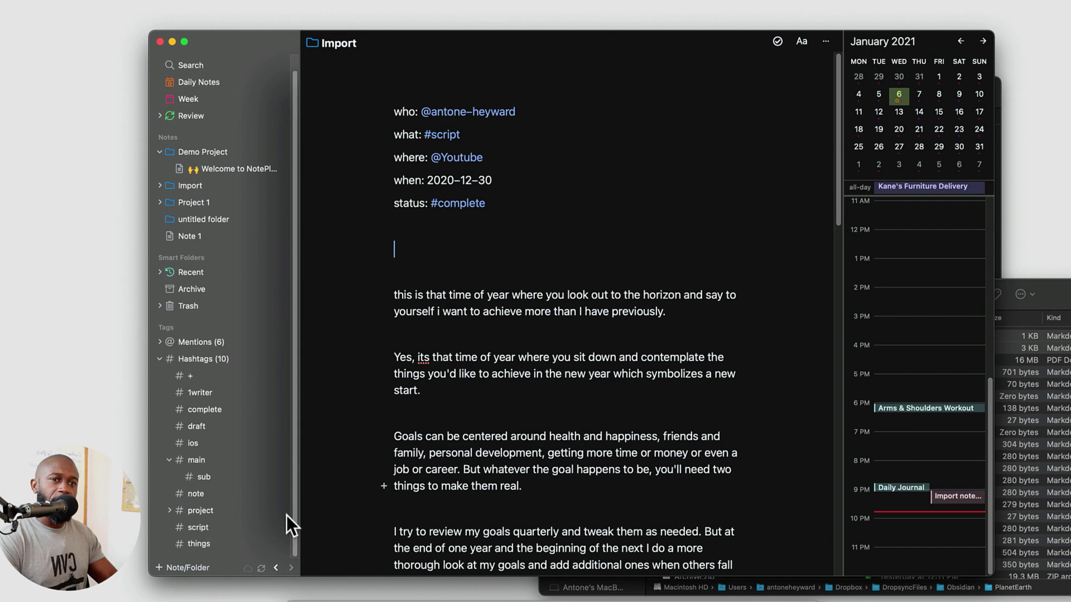
click(159, 358)
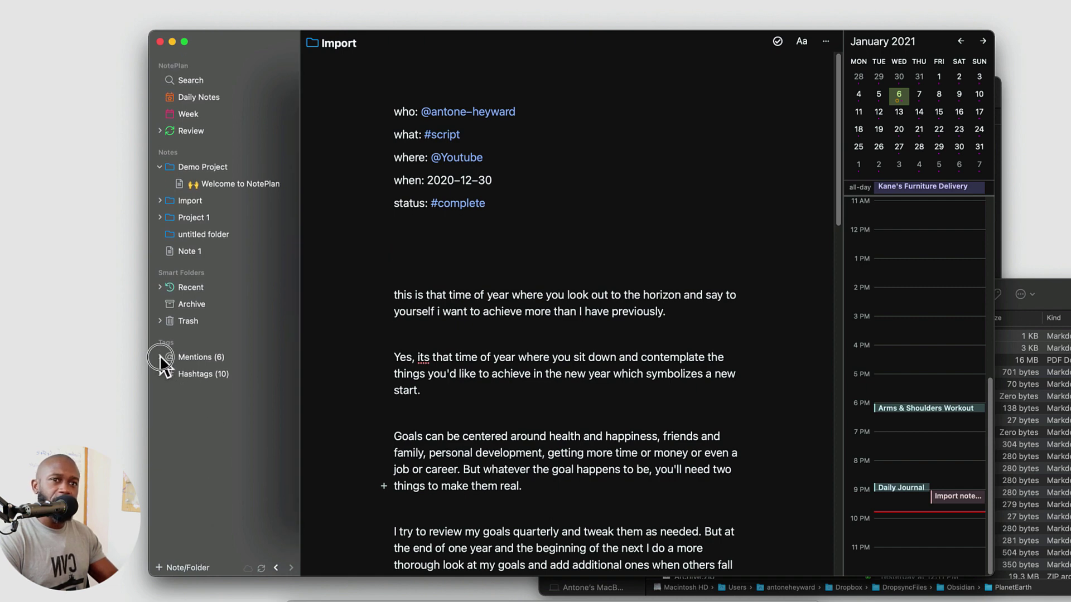
click(160, 357)
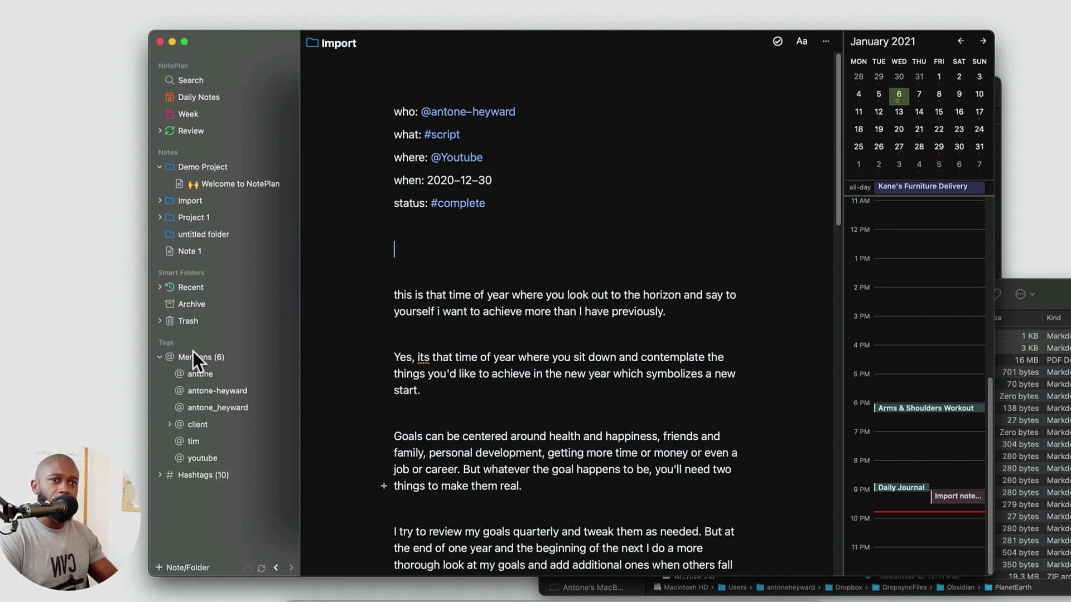
click(160, 357)
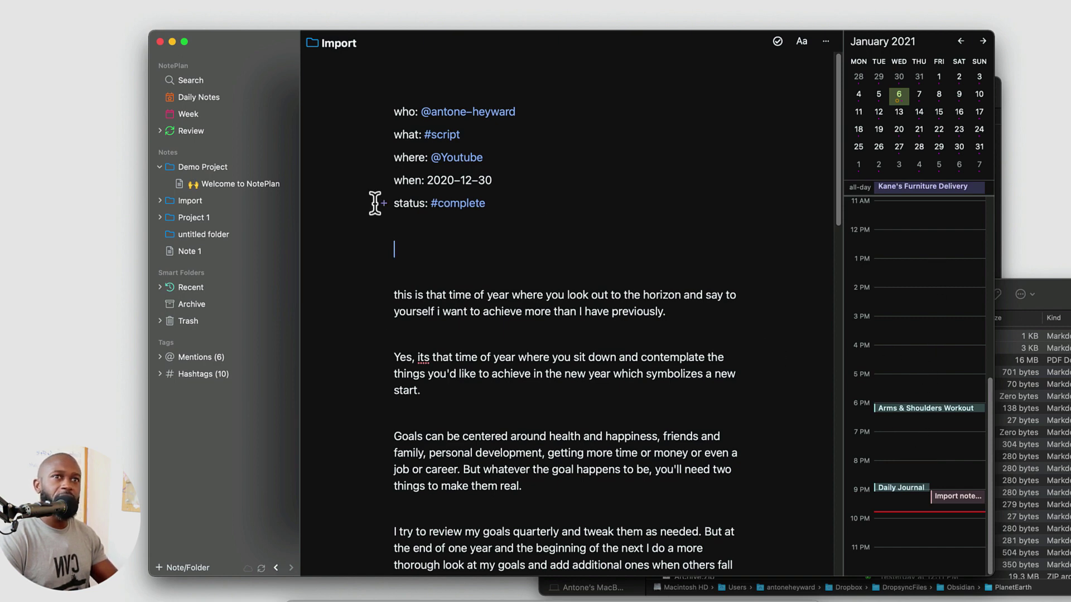
- Open Review, select the !Upcoming filter and show its Edit settings
click(190, 133)
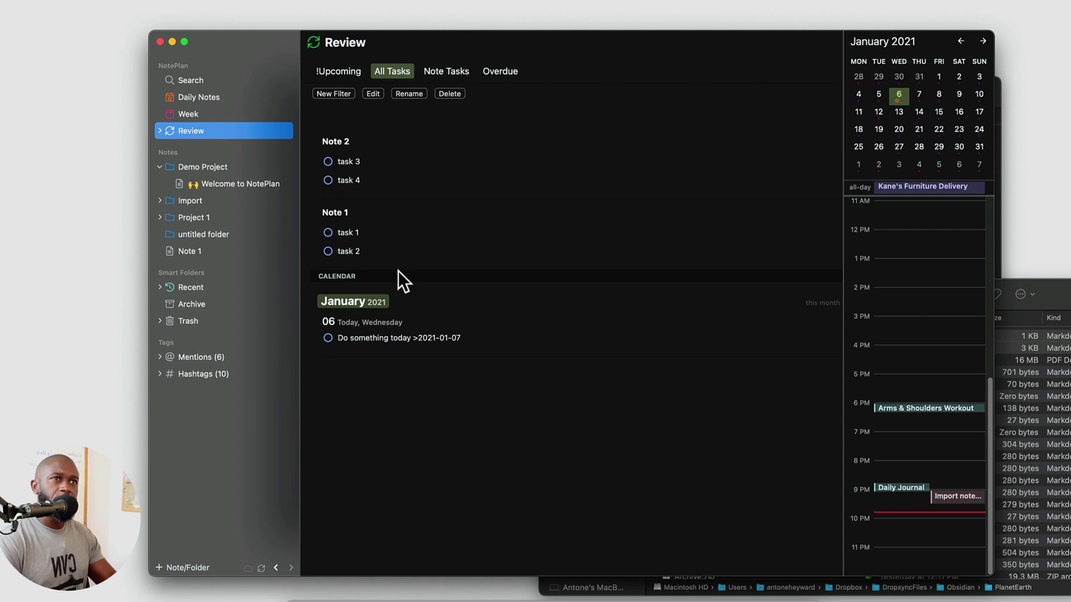
click(324, 72)
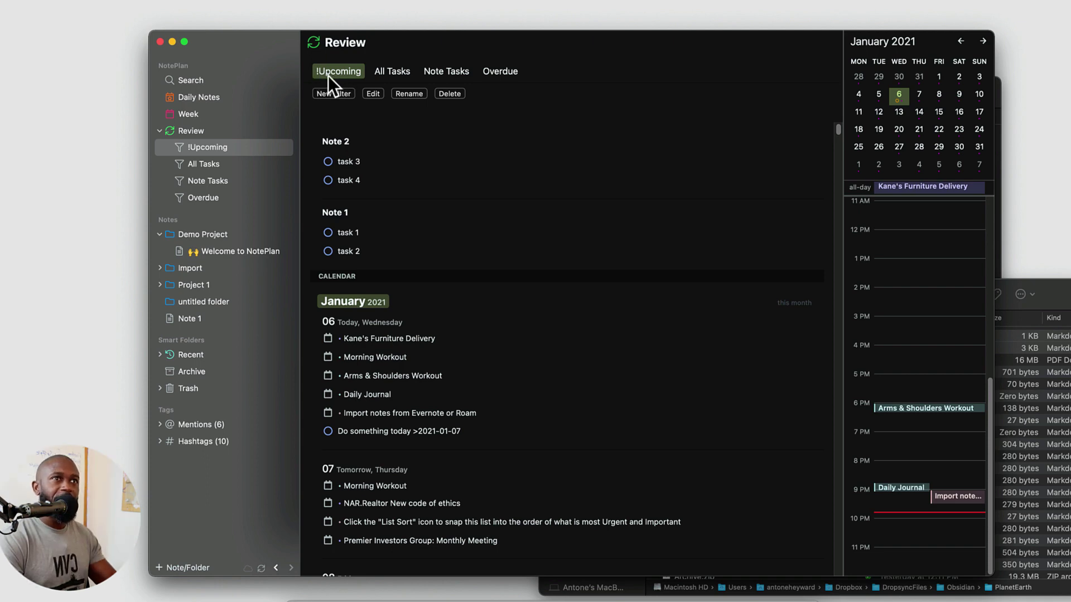
click(373, 94)
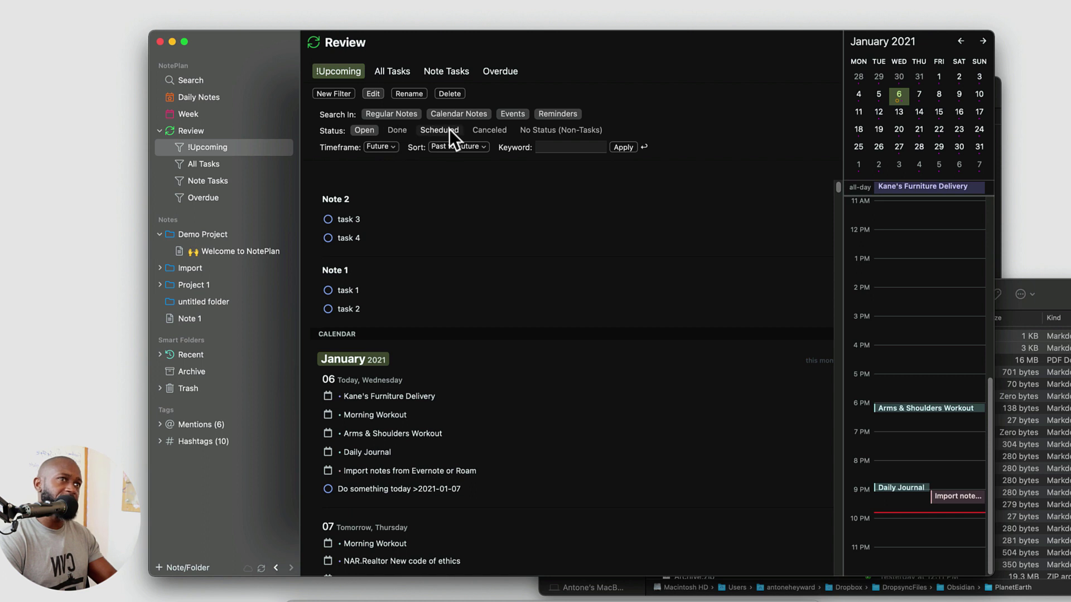
click(391, 147)
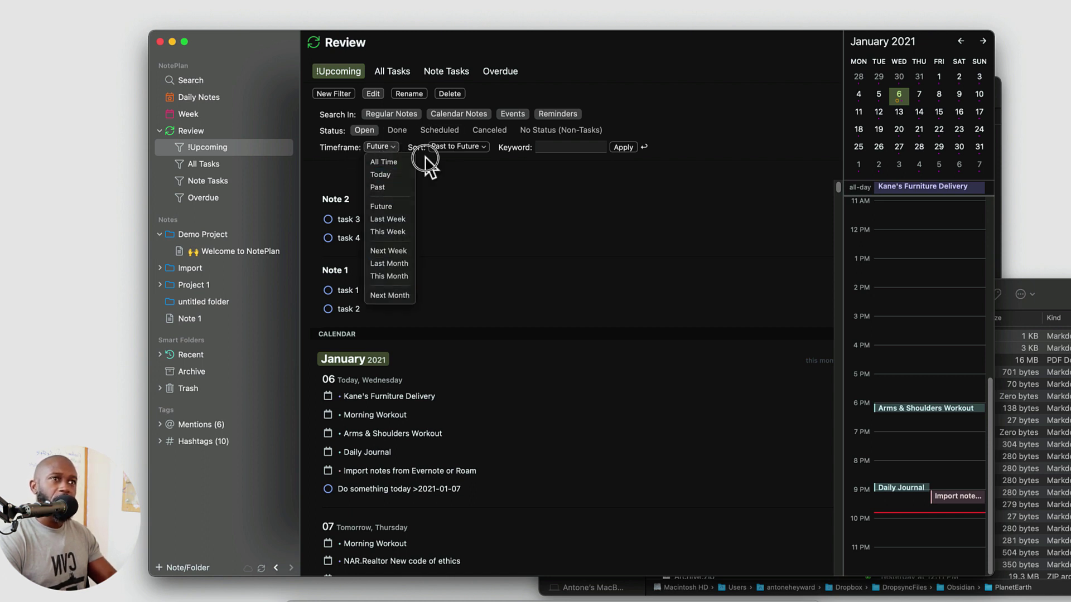
click(363, 152)
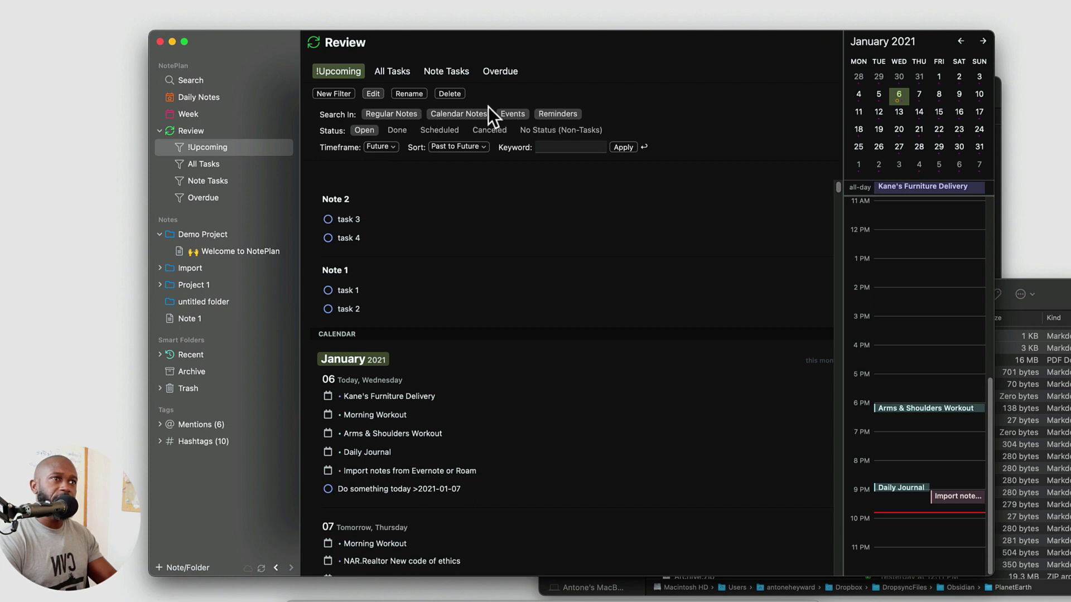
click(483, 147)
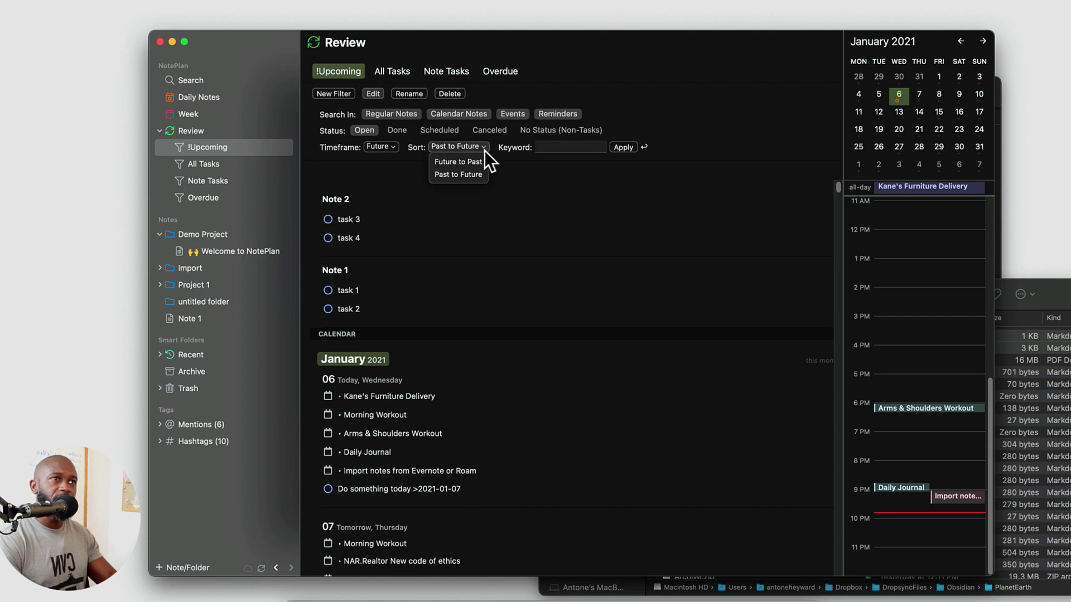
click(471, 175)
click(549, 147)
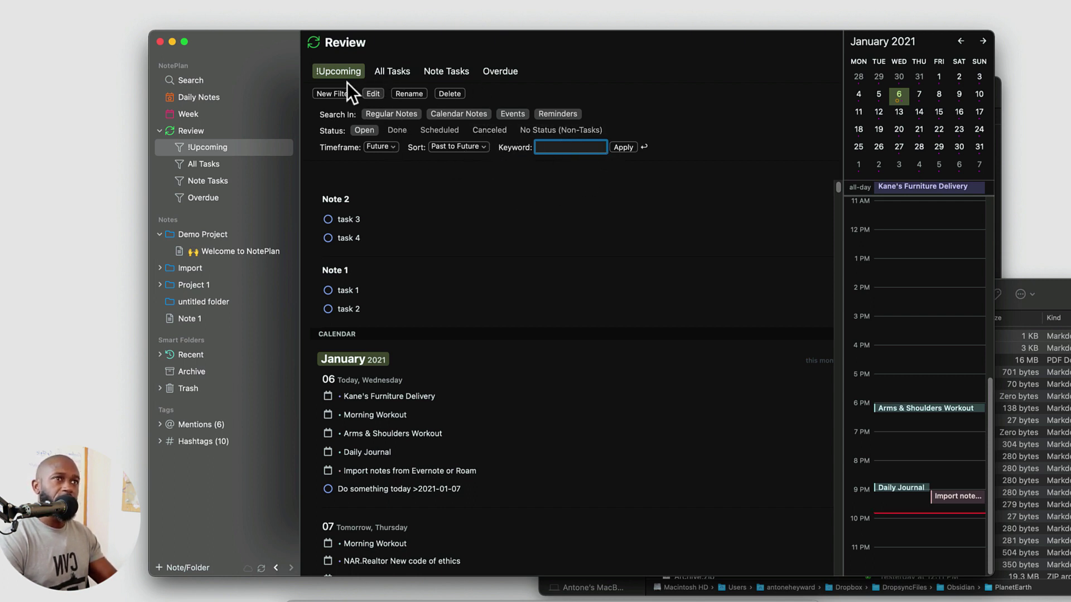
- Cycle through the All Tasks, Note Tasks and Overdue filters, ending back on !Upcoming
click(393, 75)
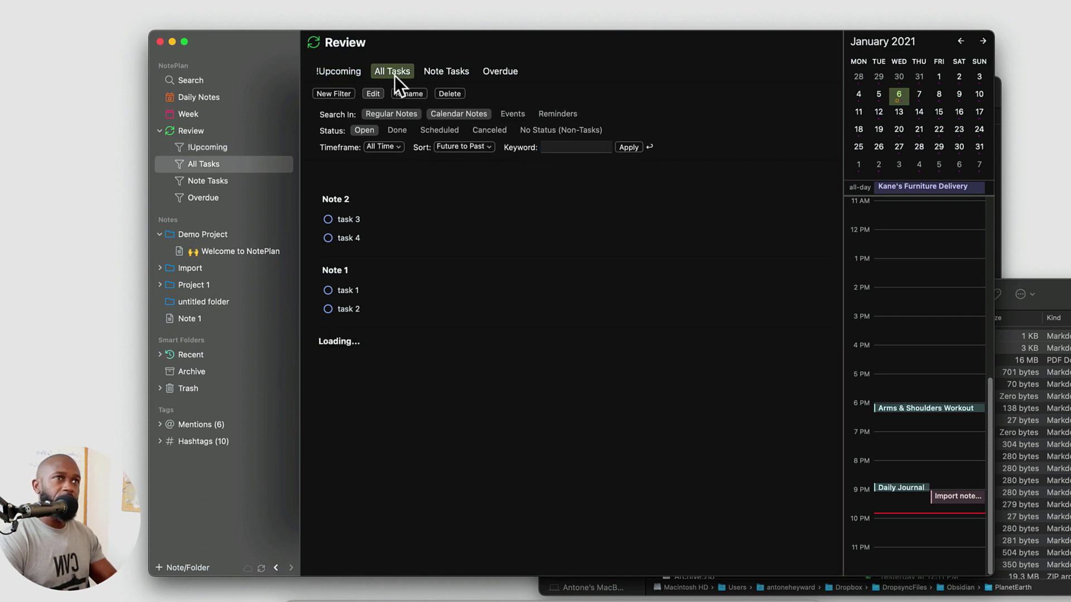
click(443, 70)
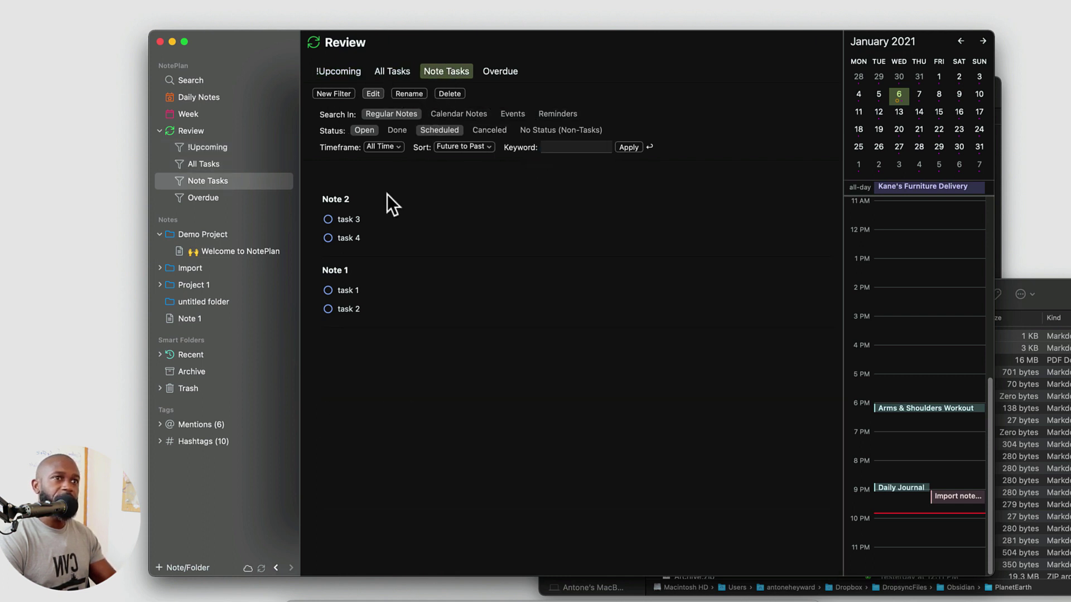
click(492, 76)
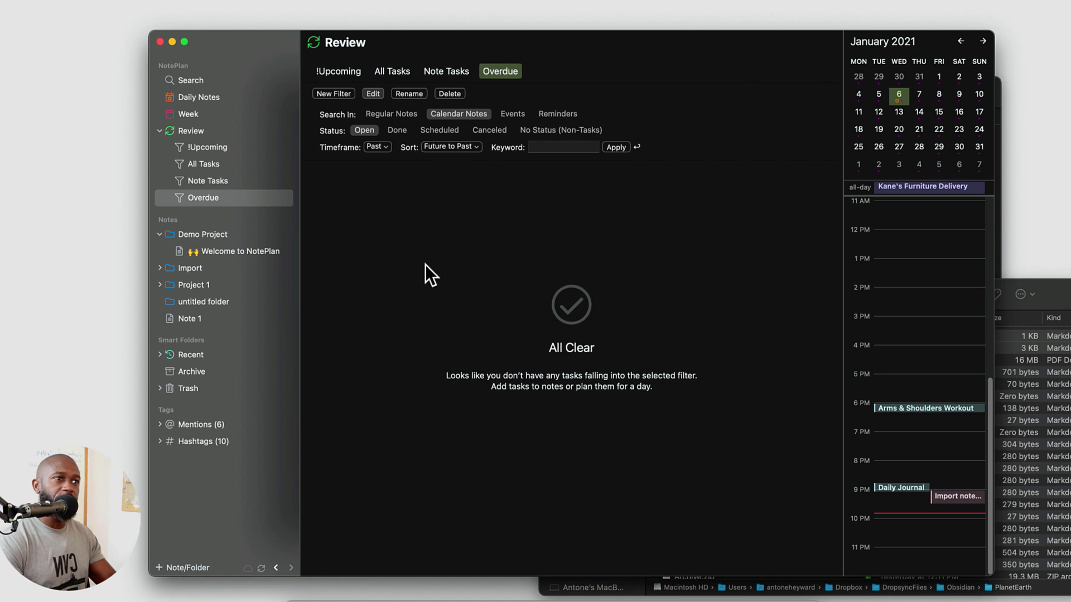
click(204, 147)
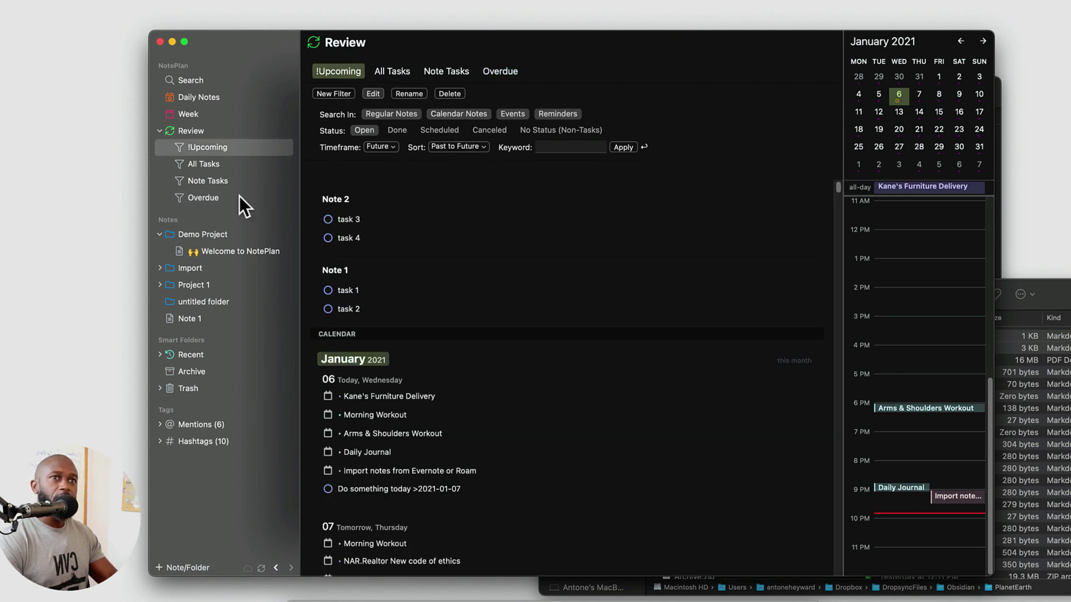
click(189, 197)
click(191, 178)
click(190, 161)
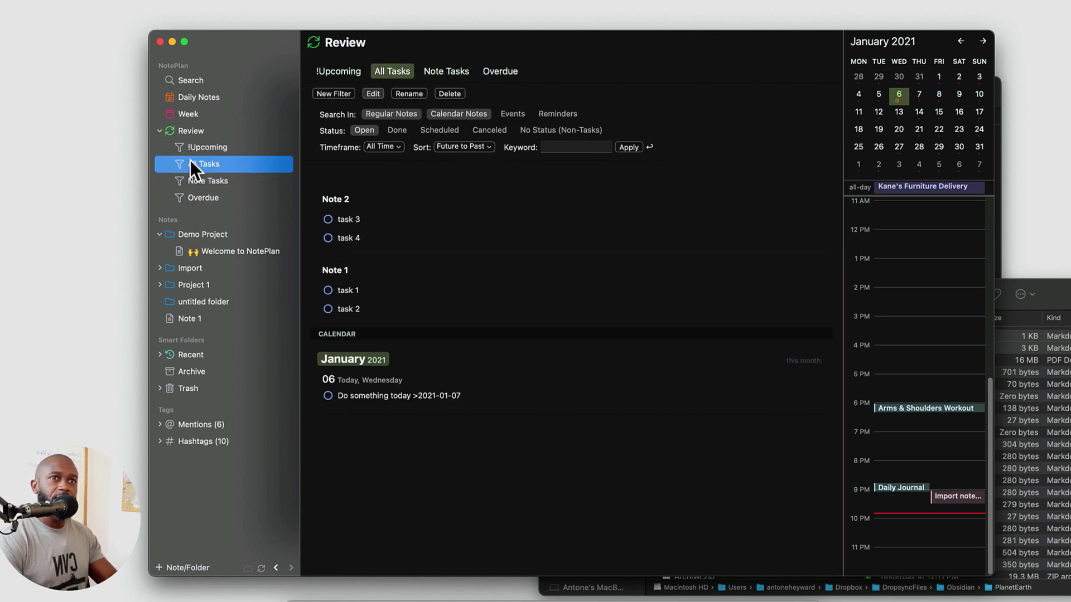
click(196, 148)
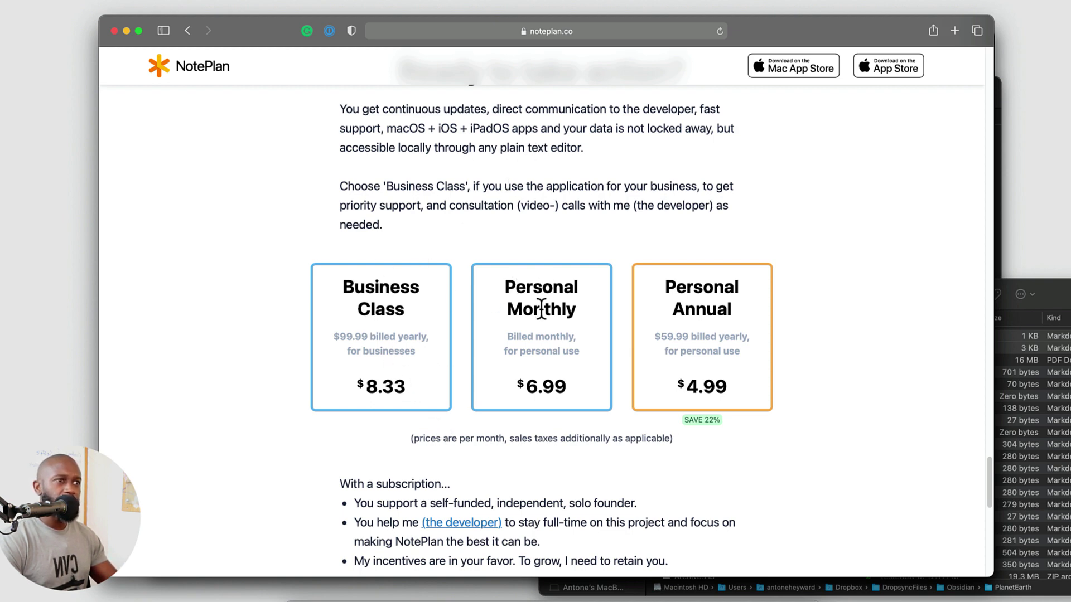
- Highlight the plan prices: Personal Monthly 6.99, Personal Annual 4.99 and Business Class 8.33
drag(525, 385, 580, 387)
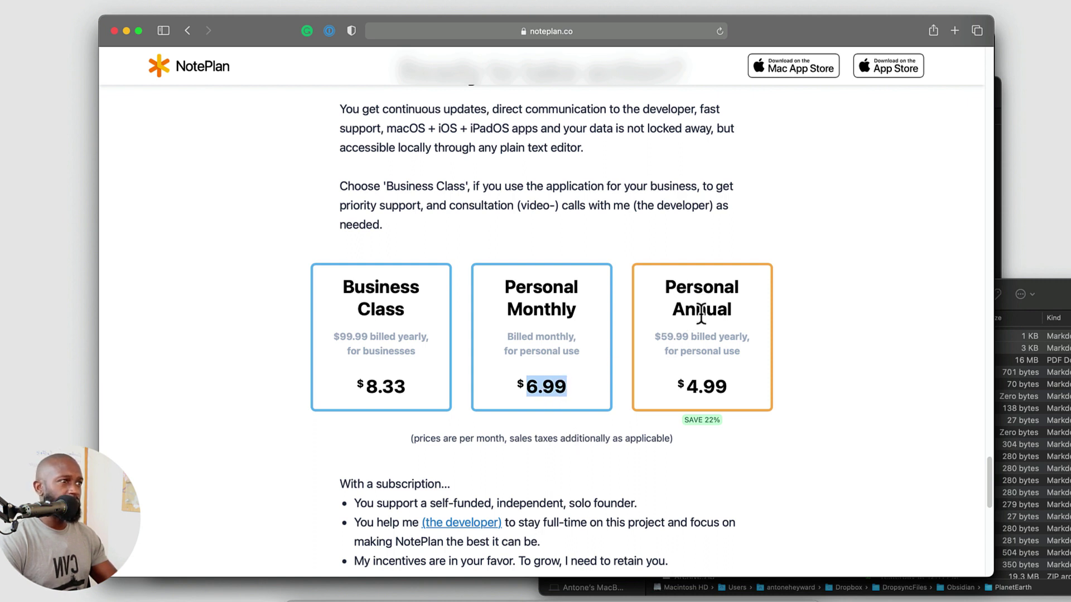
drag(686, 384, 728, 401)
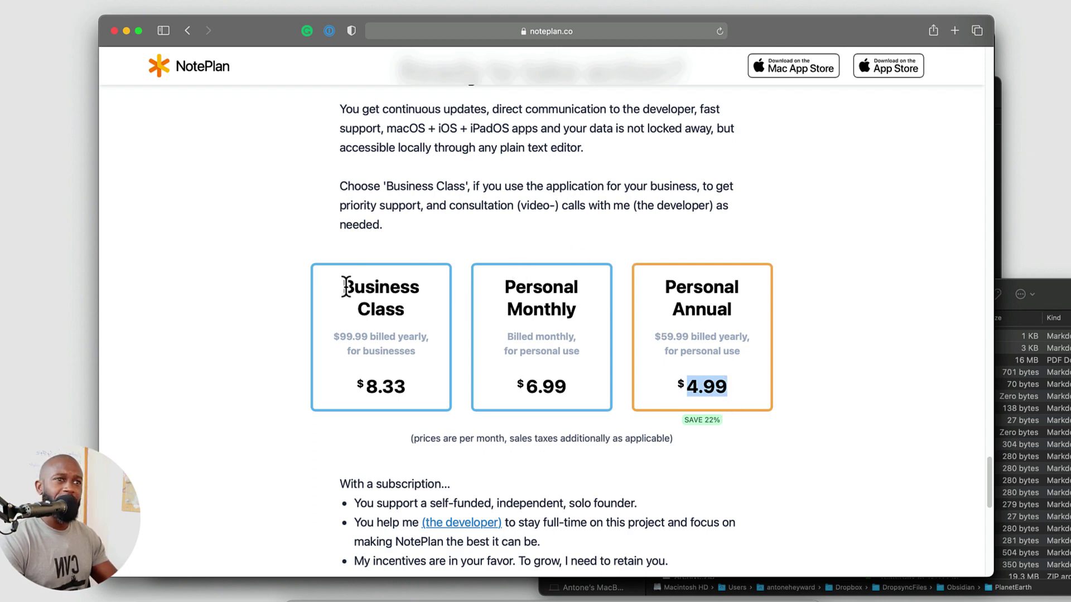
drag(364, 386, 406, 385)
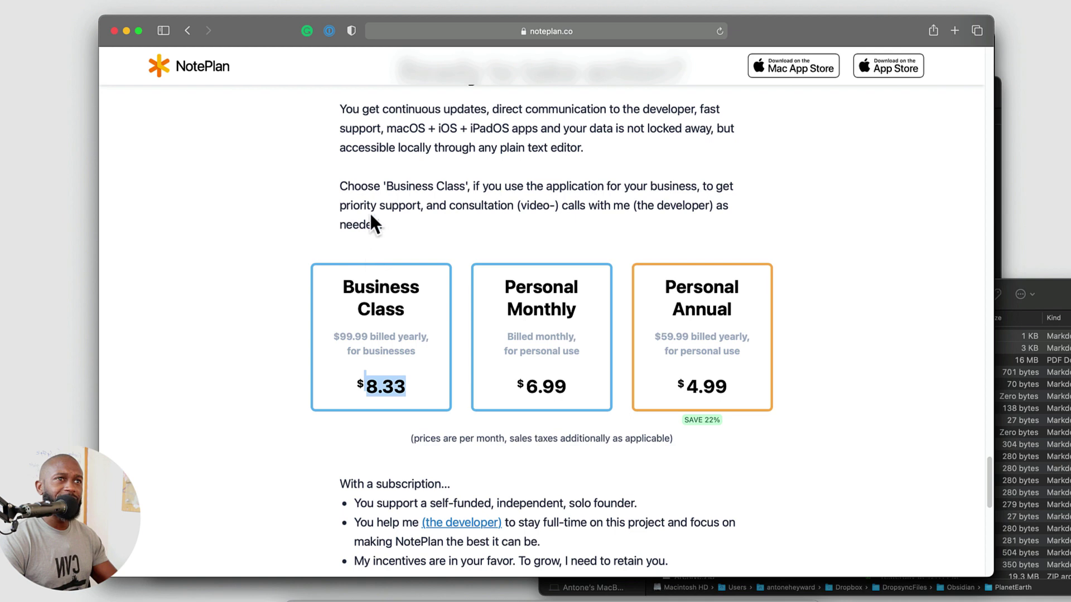
- Highlight the Business Class priority support wording, then scroll up to the features overview
click(341, 210)
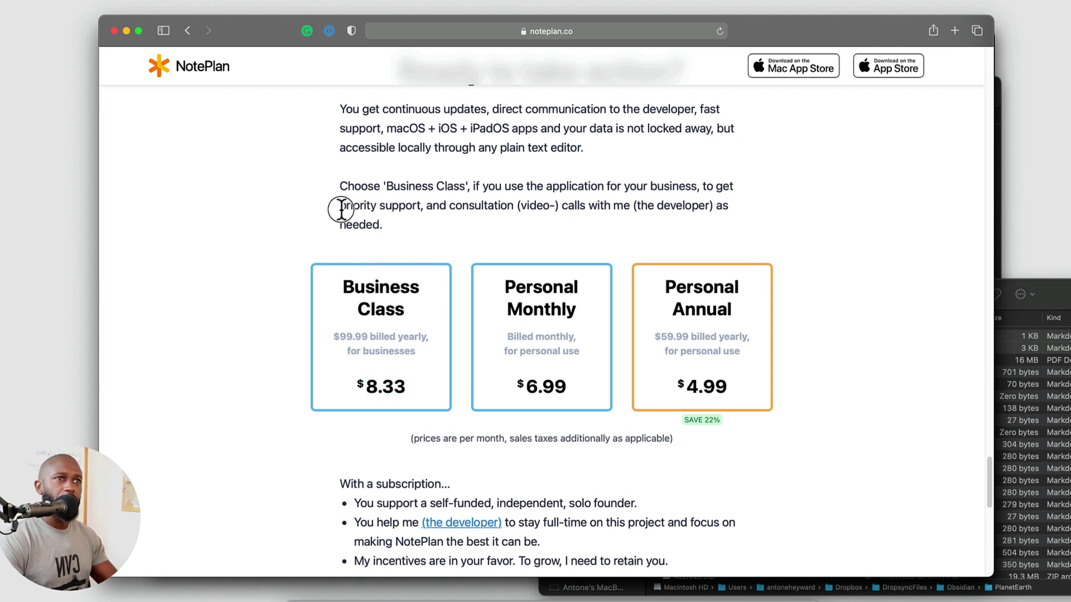
drag(340, 210, 516, 205)
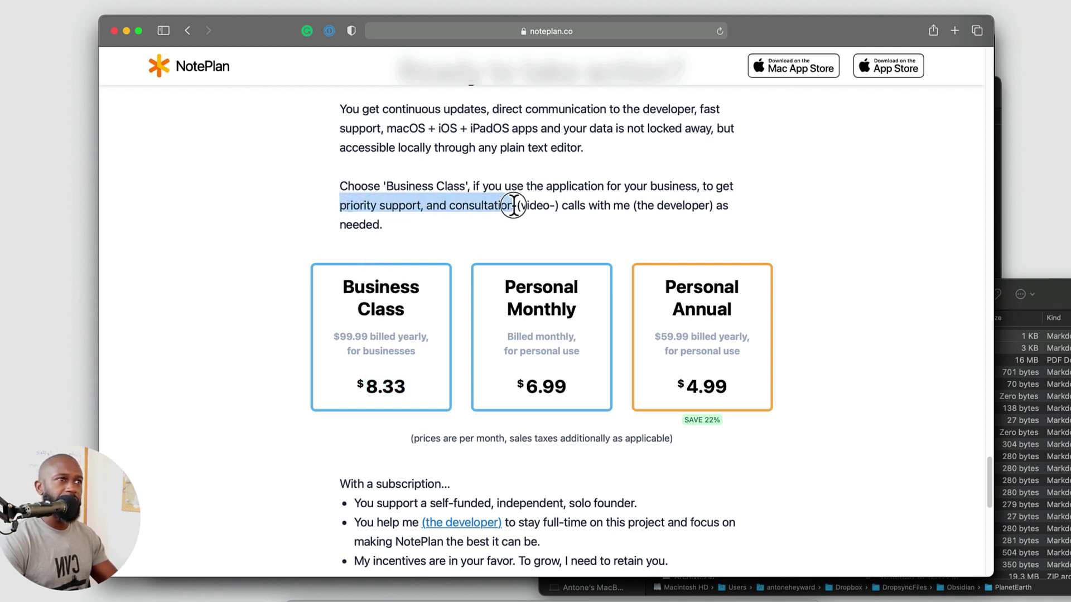
drag(990, 482, 990, 429)
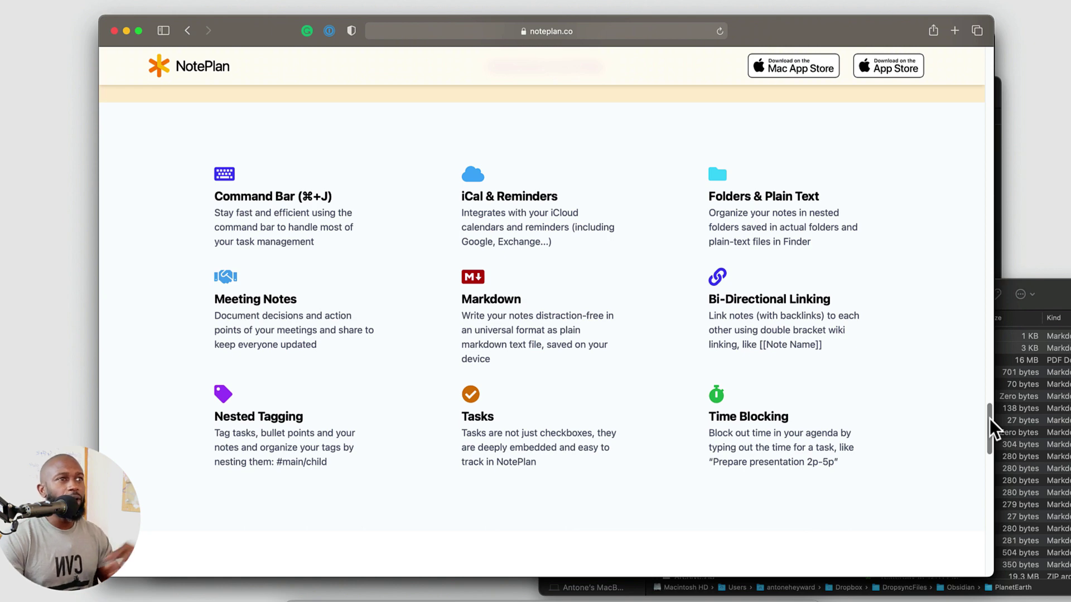